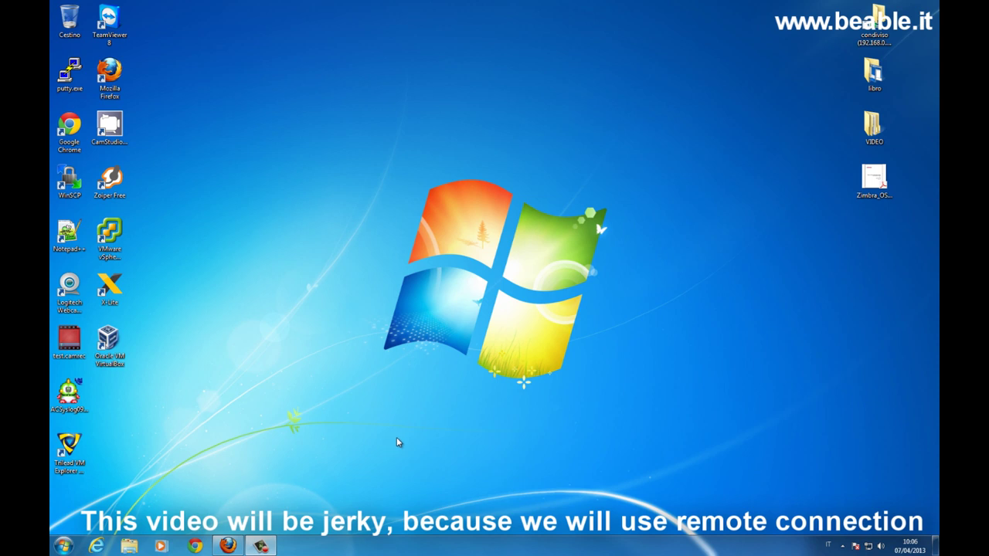
Connect via Remote Desktop to the Windows XP machine and log in with its password.
left_click(61, 541)
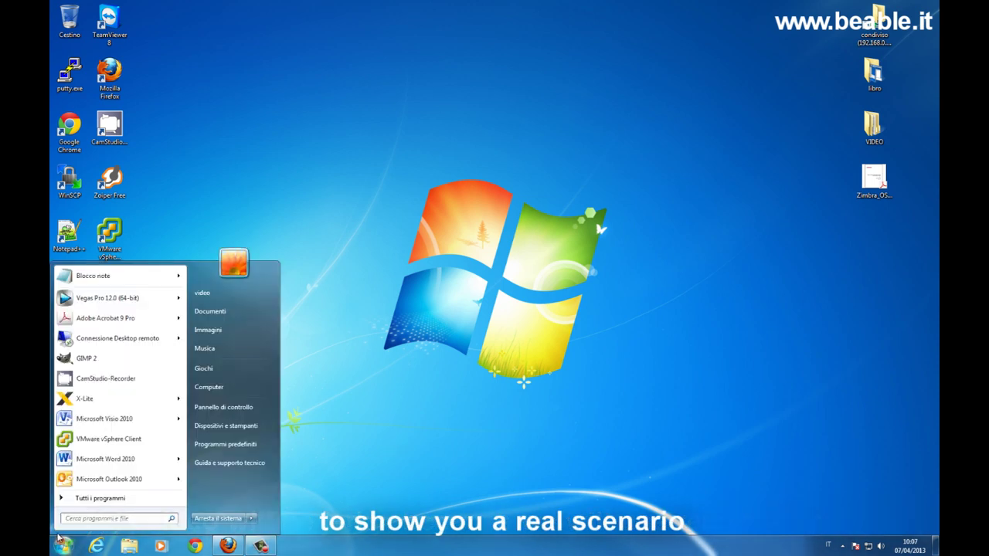
left_click(84, 340)
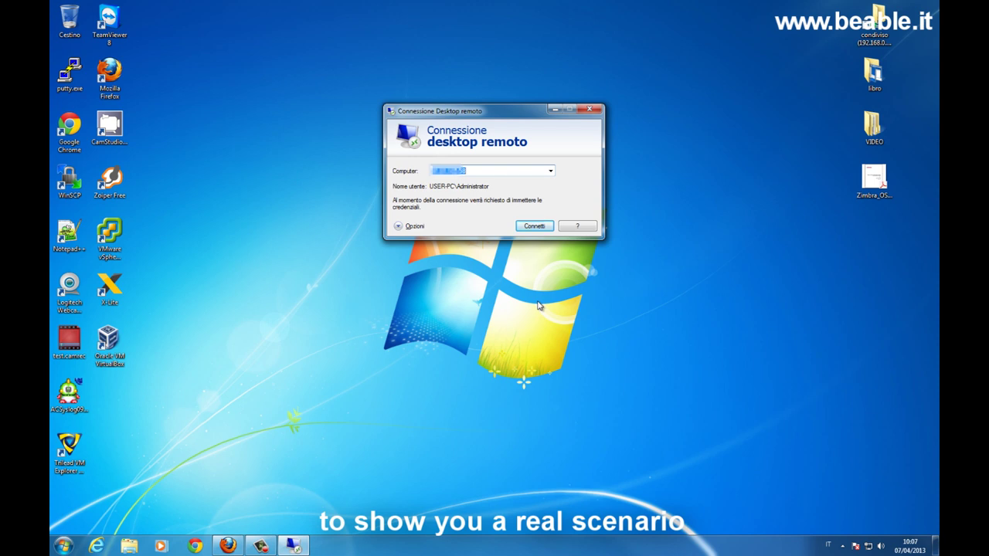
left_click(533, 227)
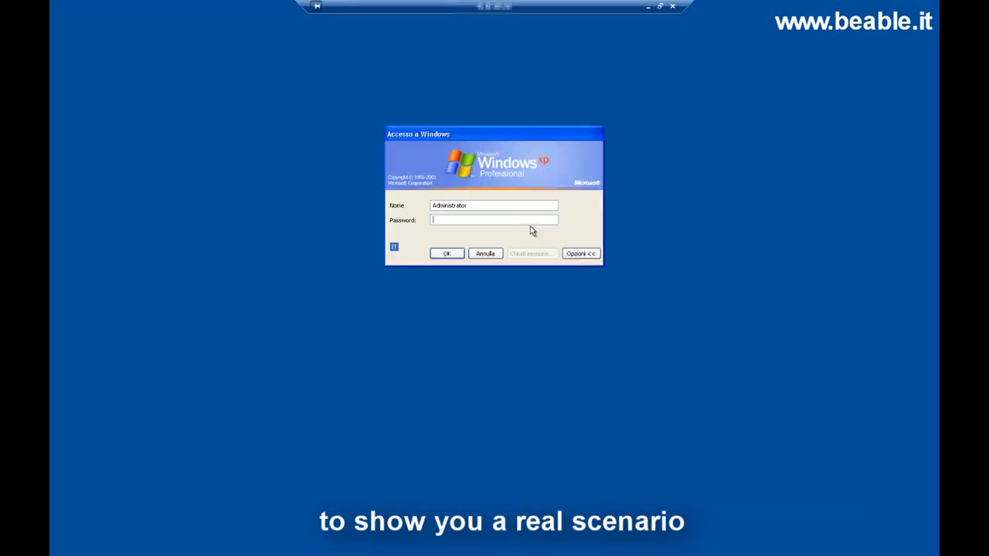
type("*************")
key("Return")
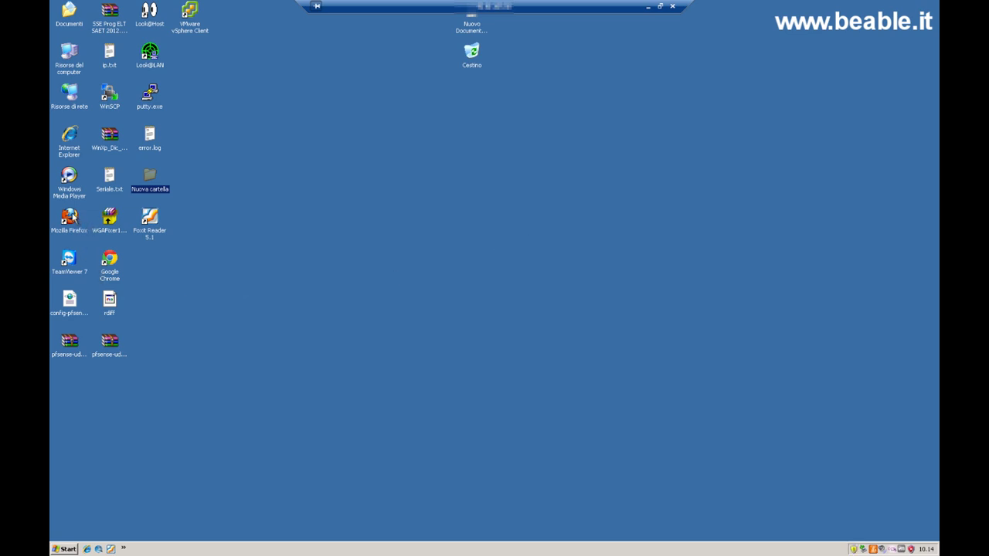
double_click(72, 215)
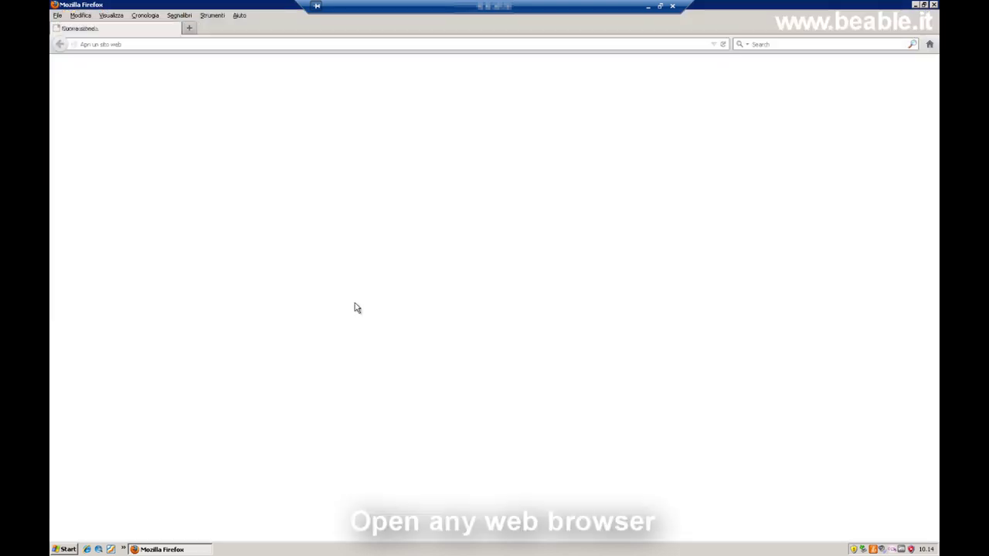
left_click(119, 44)
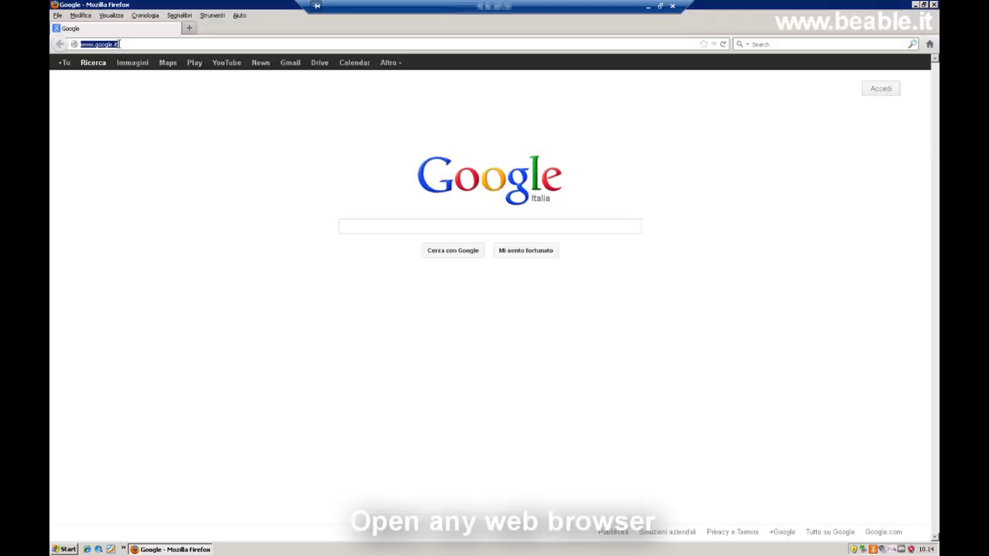
type("www.beable.i")
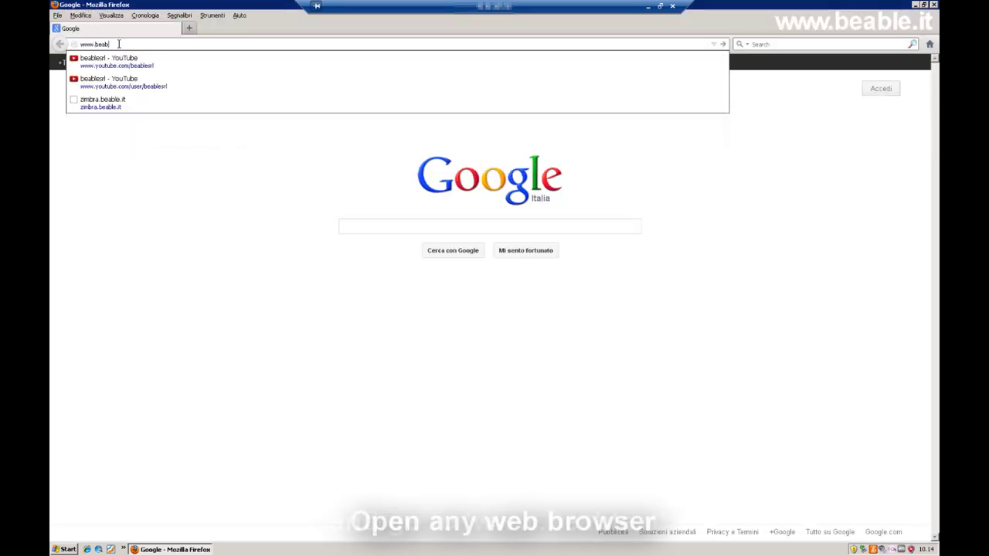
type("t")
key("Return")
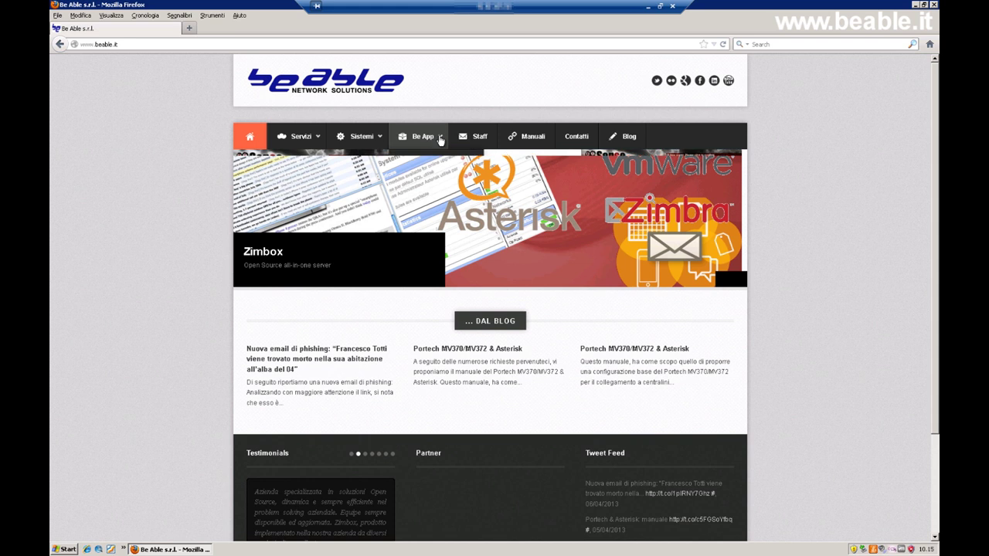
mouse_move(441, 140)
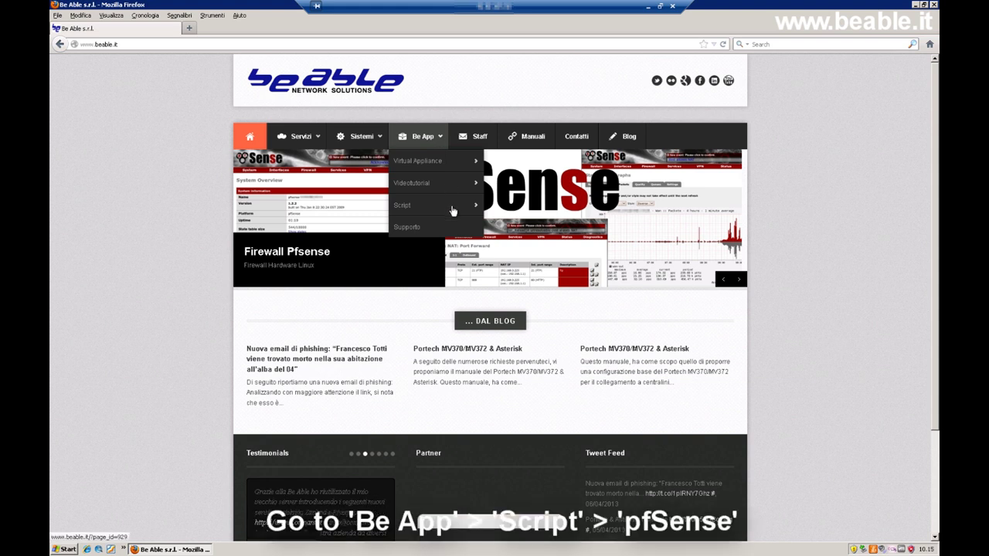
Go to Be App > Script > pfSense and download captive_portal_html_demo.rar.
left_click(477, 209)
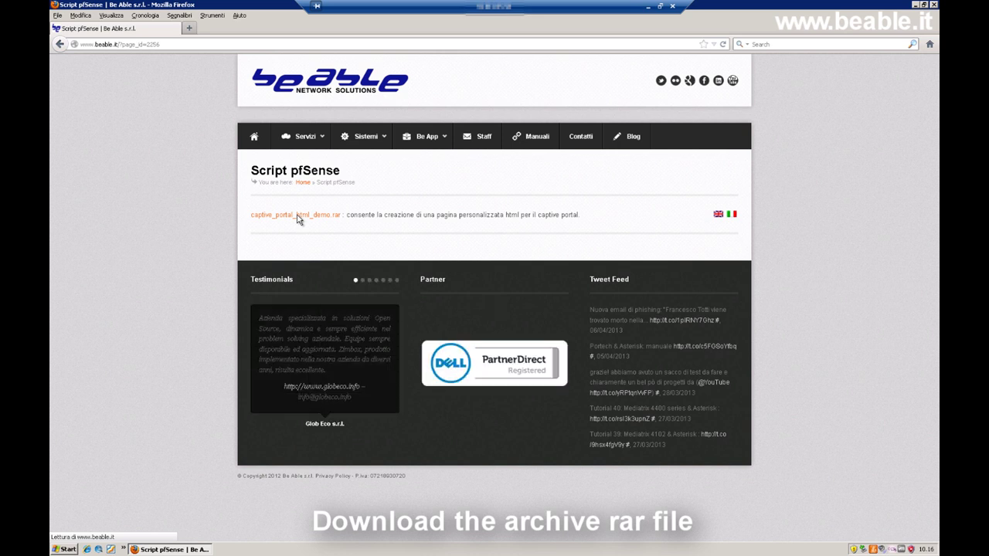
left_click(299, 219)
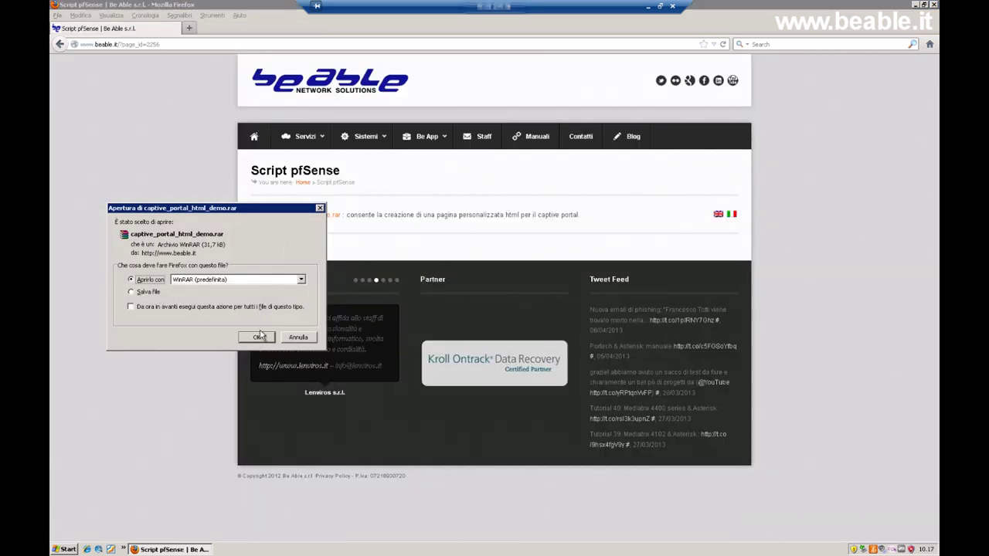
Extract the captive_portal_html_demo folder from the archive to the Desktop with WinRAR.
left_click(261, 335)
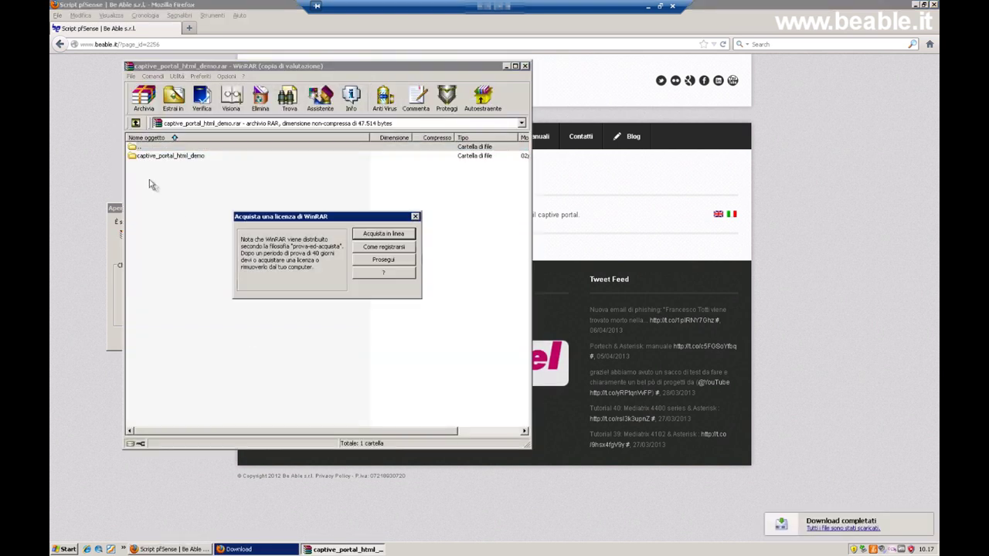
left_click(415, 216)
left_click(170, 157)
left_click(173, 99)
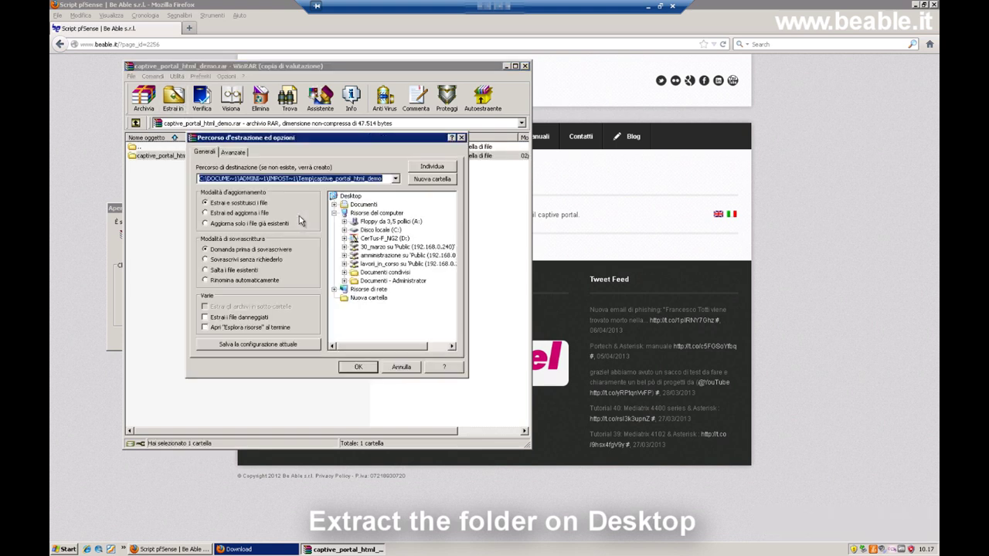
left_click(351, 197)
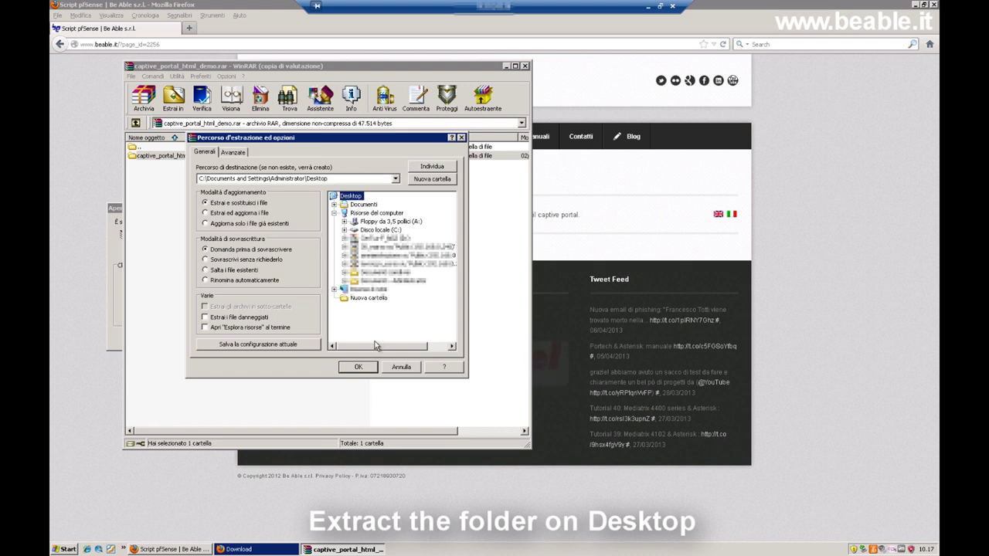
left_click(358, 368)
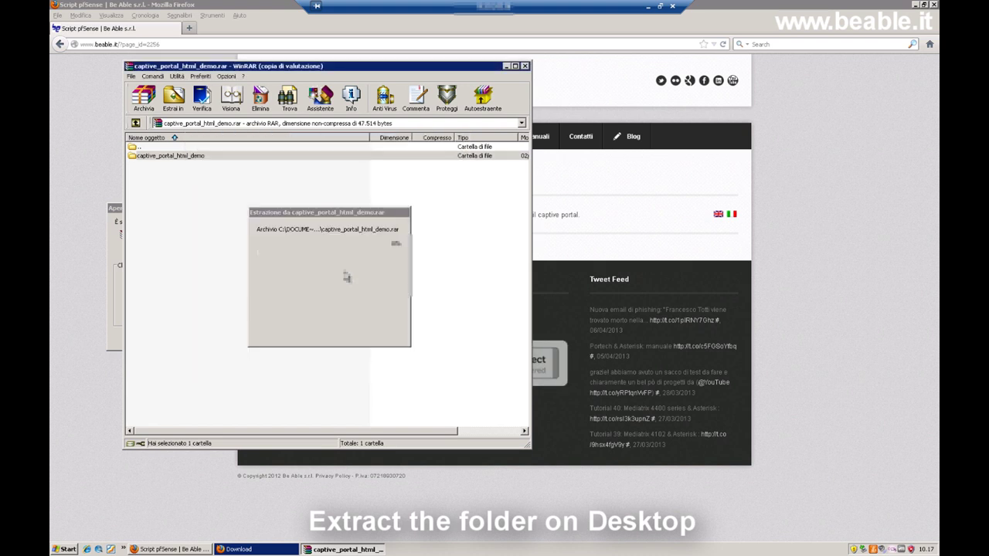
Close WinRAR, the downloads list and Firefox, and move the extracted folder to mid-desktop.
left_click(525, 66)
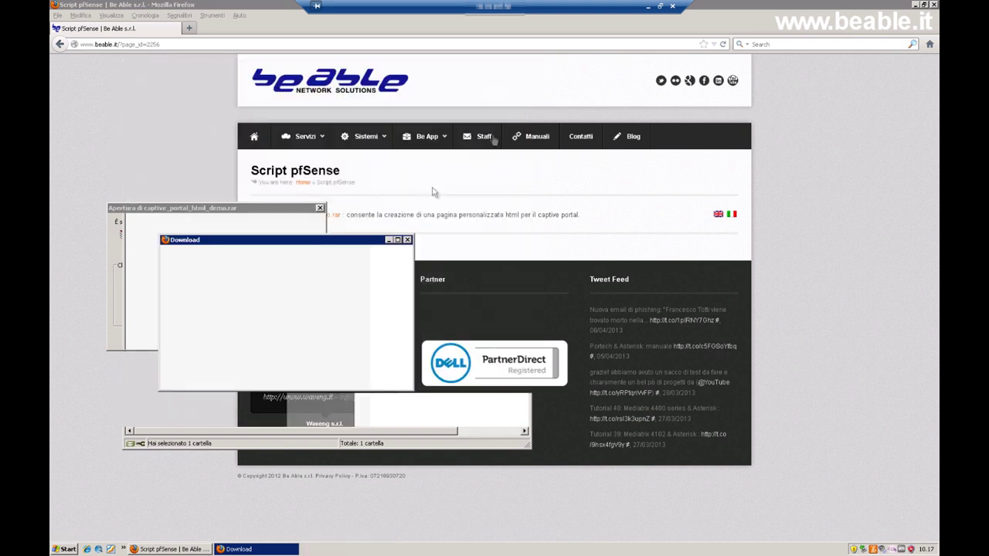
left_click(407, 239)
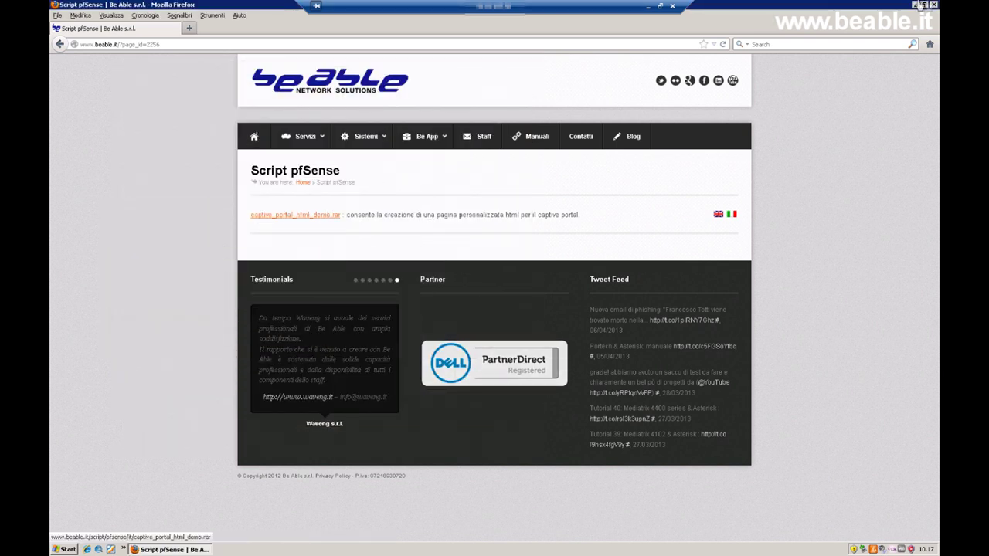
key("alt+F4")
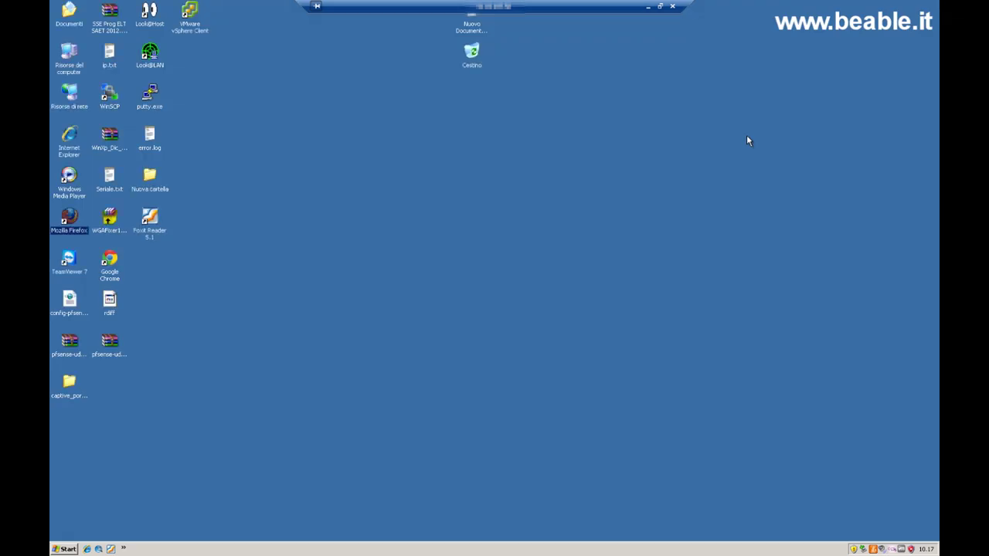
left_click_drag(69, 382, 478, 251)
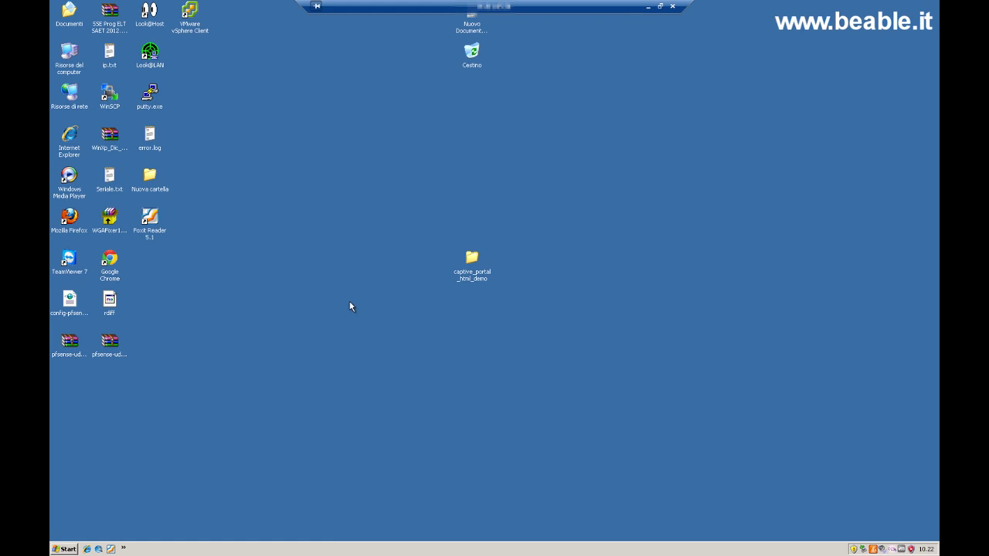
Reopen Firefox and load the pfSense login page at 192.168.0.1.
left_click(69, 220)
double_click(70, 221)
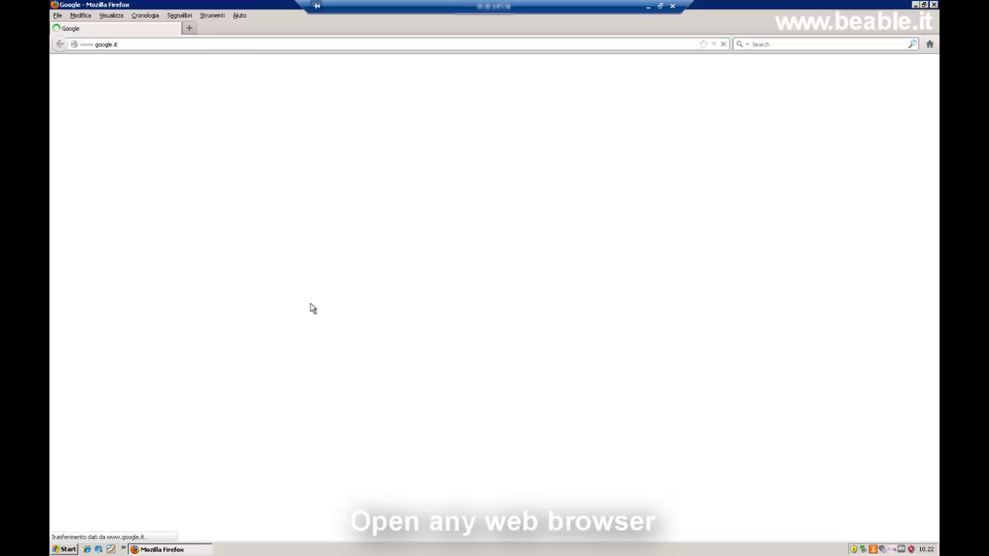
double_click(127, 44)
key("BackSpace")
key("BackSpace")
key("BackSpace")
key("BackSpace")
key("BackSpace")
key("BackSpace")
key("BackSpace")
key("BackSpace")
key("BackSpace")
key("BackSpace")
key("BackSpace")
key("BackSpace")
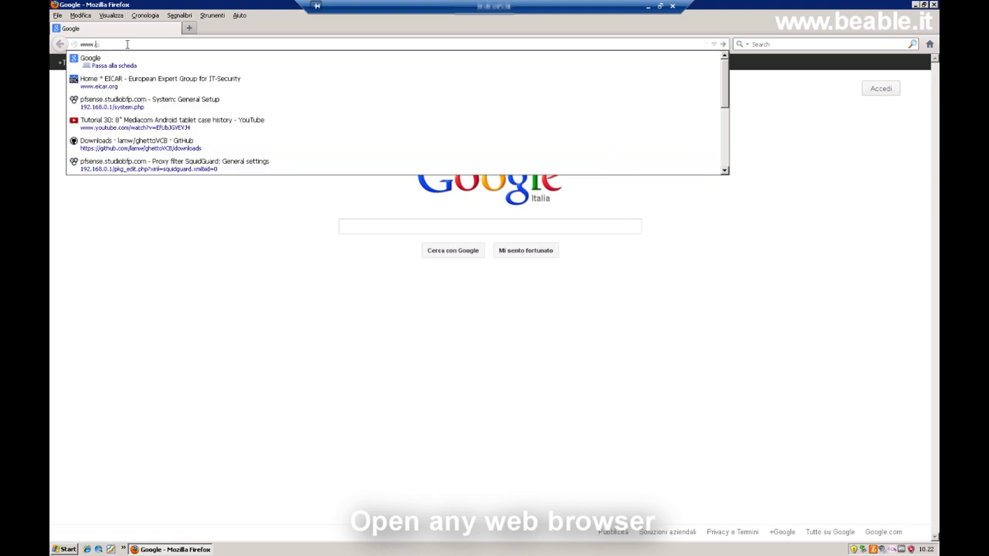
type("192.168.0.1")
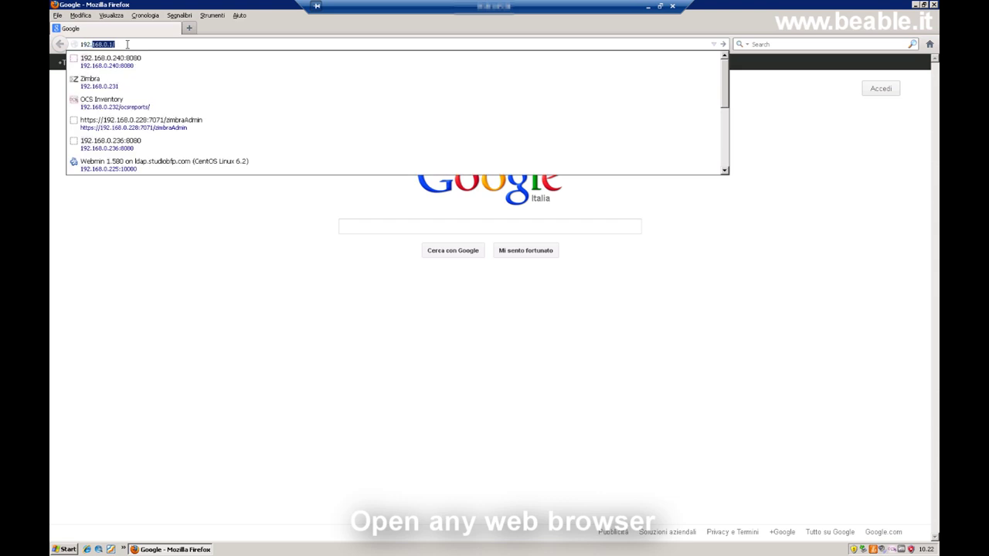
key("Return")
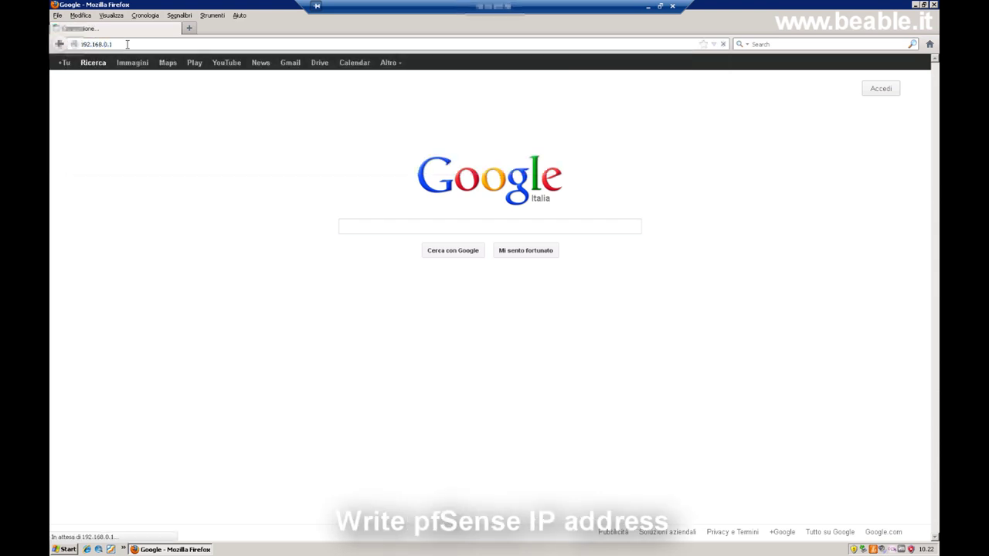
Log in to pfSense as admin with the admin password.
key("Tab")
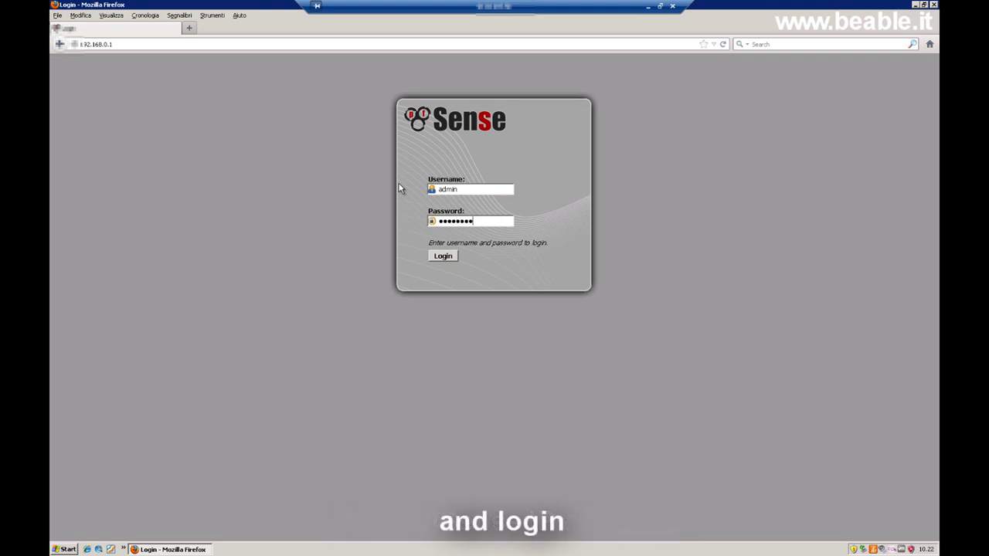
key("Return")
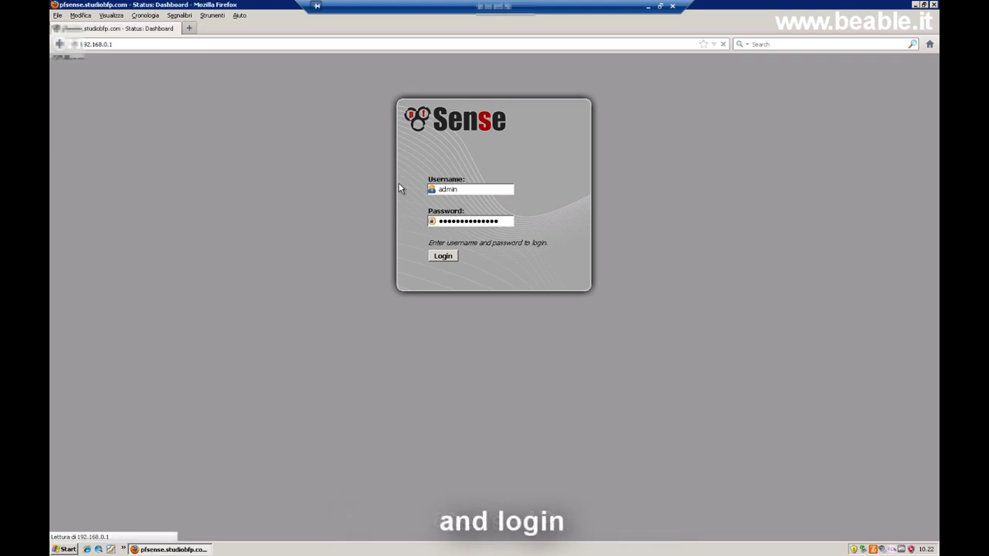
Open the Services > Captive Portal Vouchers tab and tick Enable Vouchers.
mouse_move(283, 61)
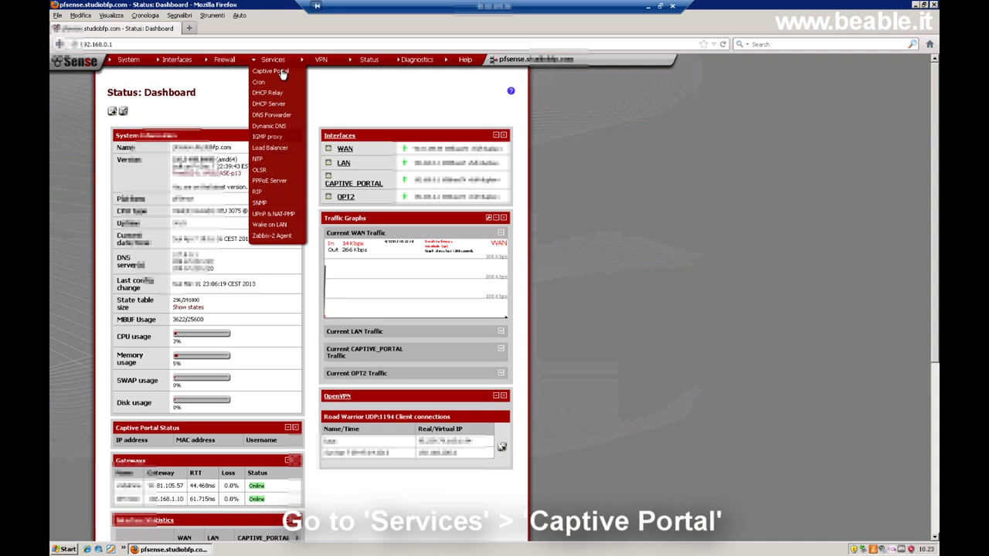
left_click(280, 71)
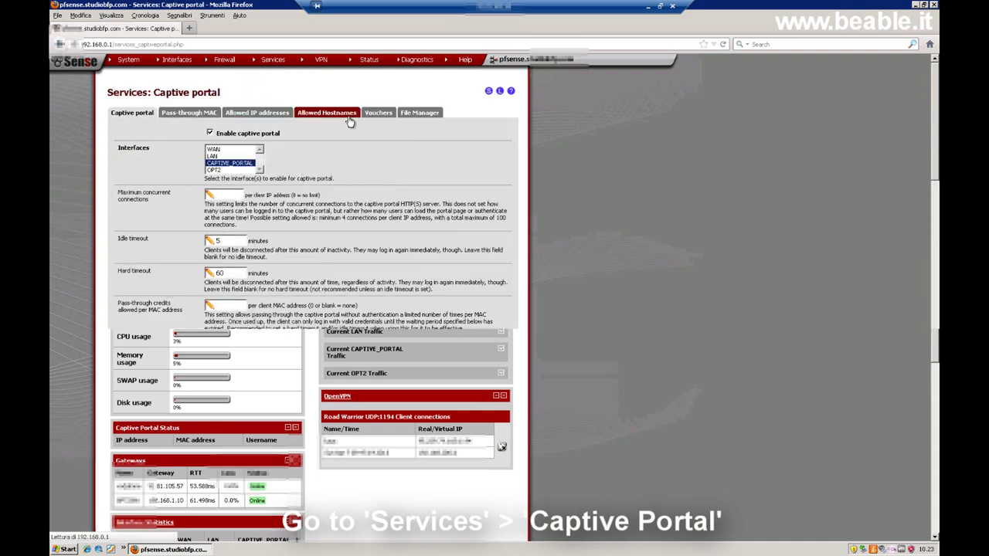
left_click(379, 114)
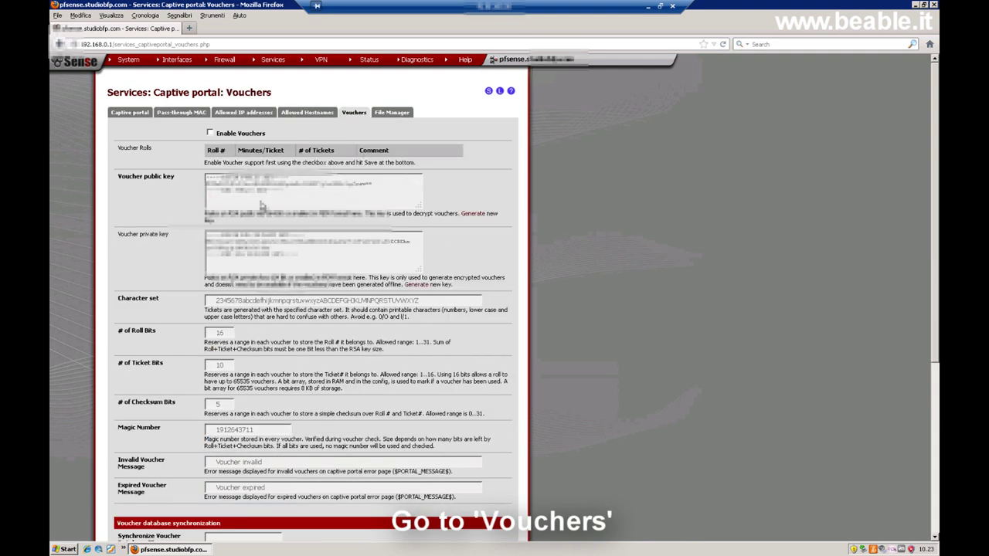
left_click(210, 134)
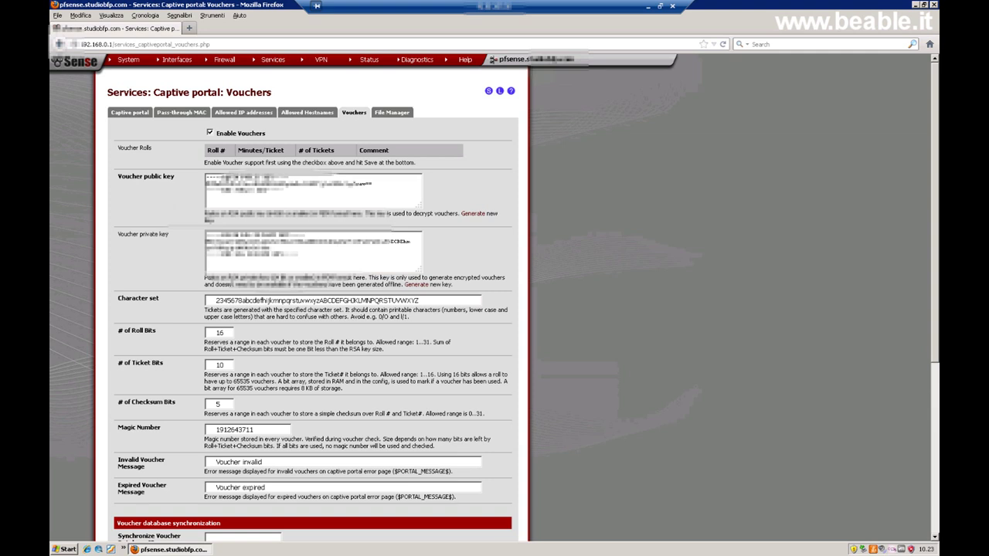
left_click_drag(120, 176, 180, 188)
left_click(146, 238)
left_click_drag(118, 235, 176, 241)
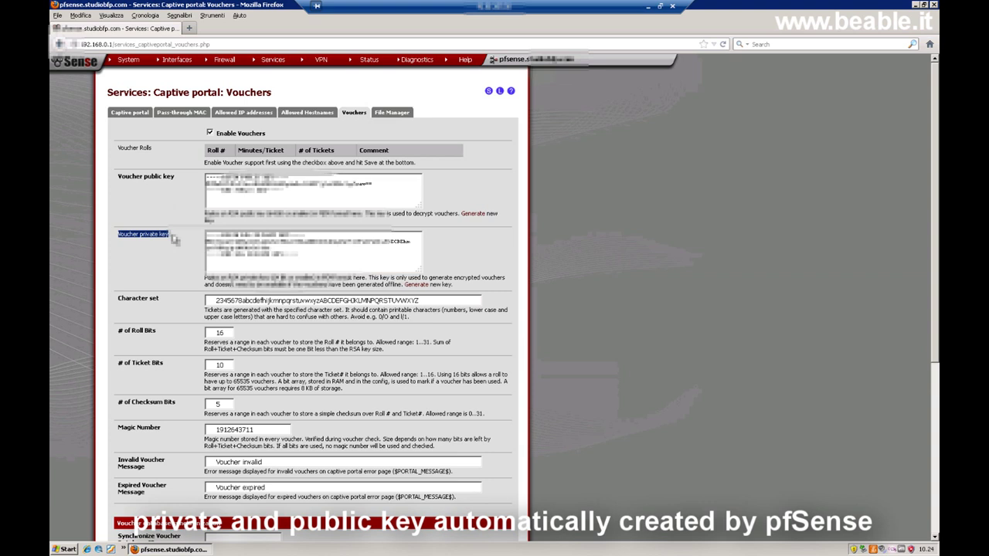
double_click(257, 300)
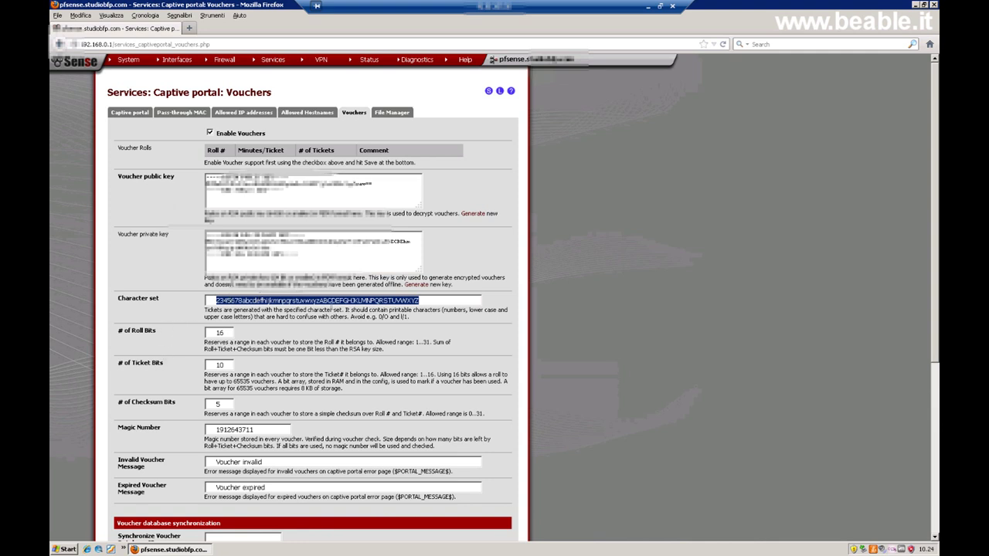
key("Home")
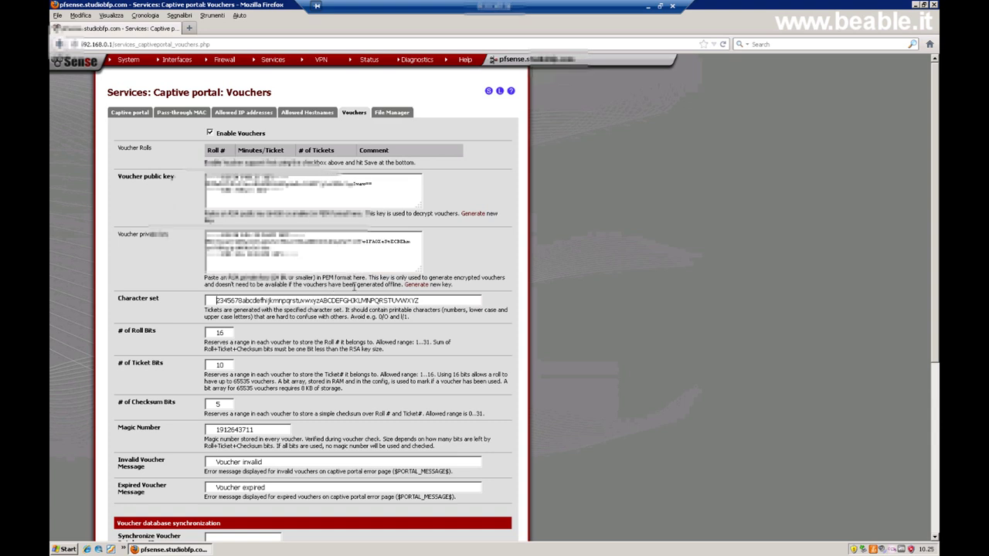
scroll(133, 338, "down", 2)
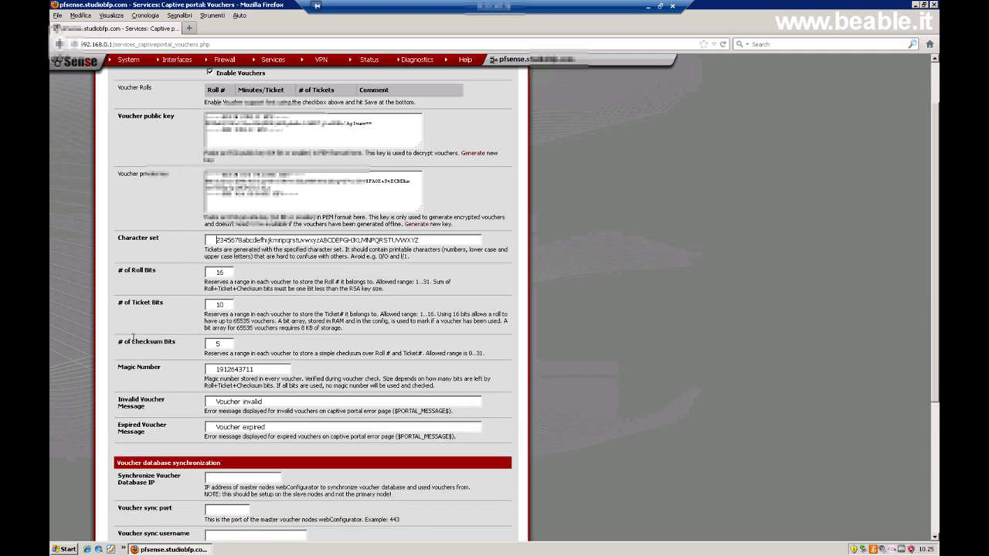
double_click(125, 270)
left_click_drag(199, 296, 240, 349)
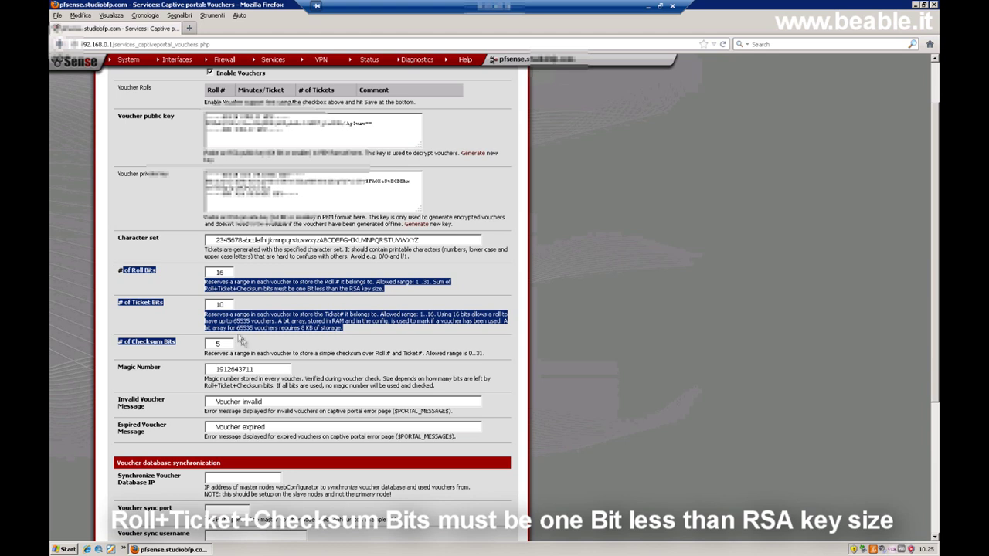
left_click(228, 272)
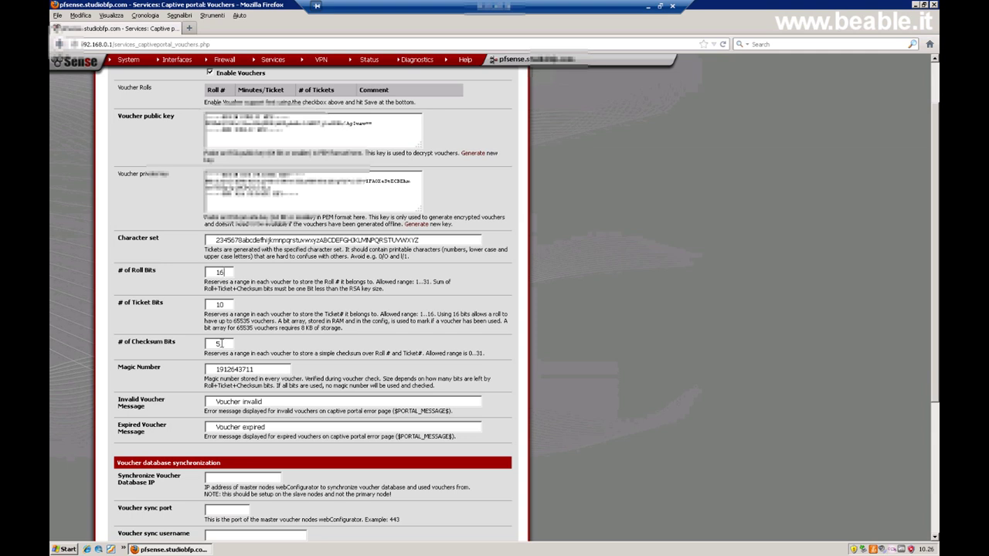
left_click_drag(224, 272, 212, 272)
triple_click(144, 302)
double_click(220, 305)
triple_click(139, 340)
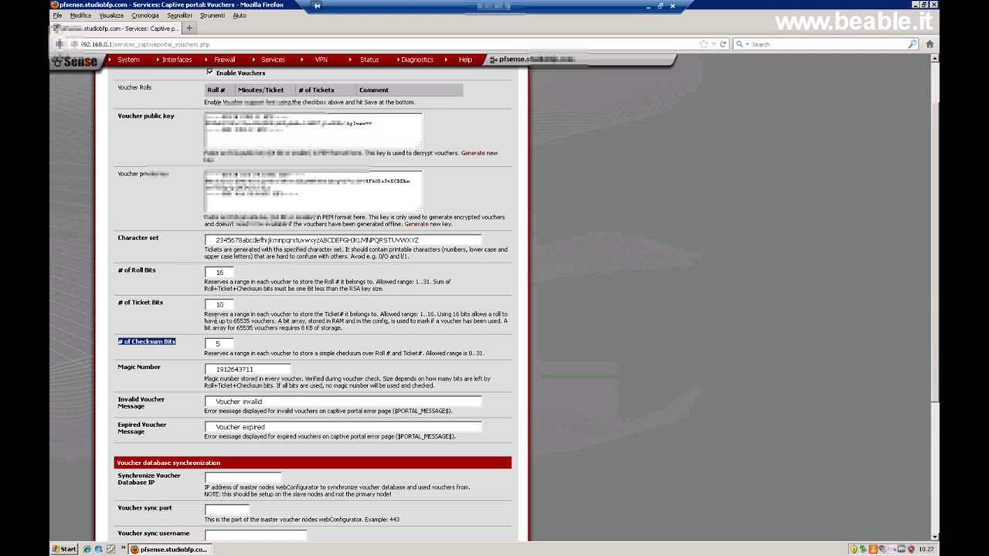
triple_click(148, 364)
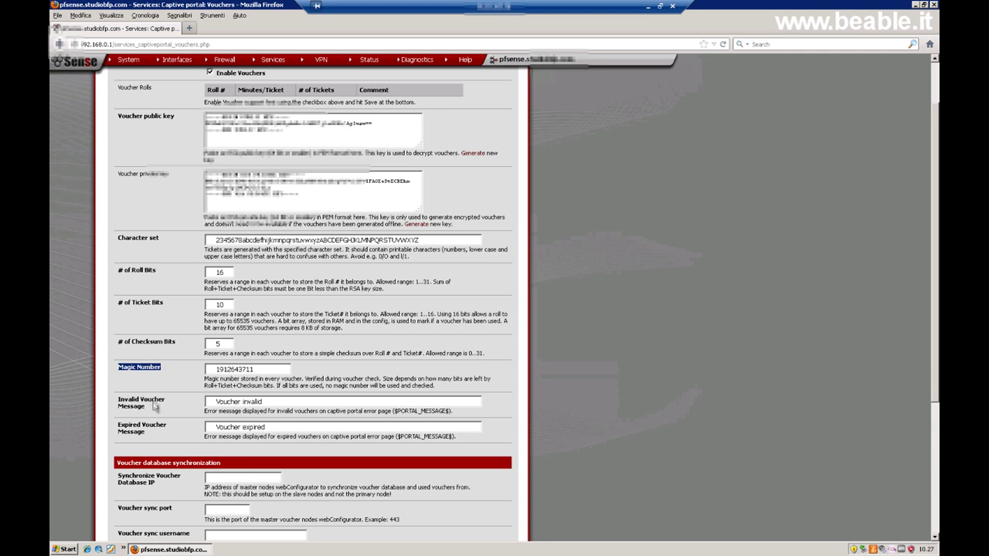
Change the voucher error messages to 'Voucher invalido' and 'Voucher scaduto', then save.
left_click_drag(152, 409, 120, 399)
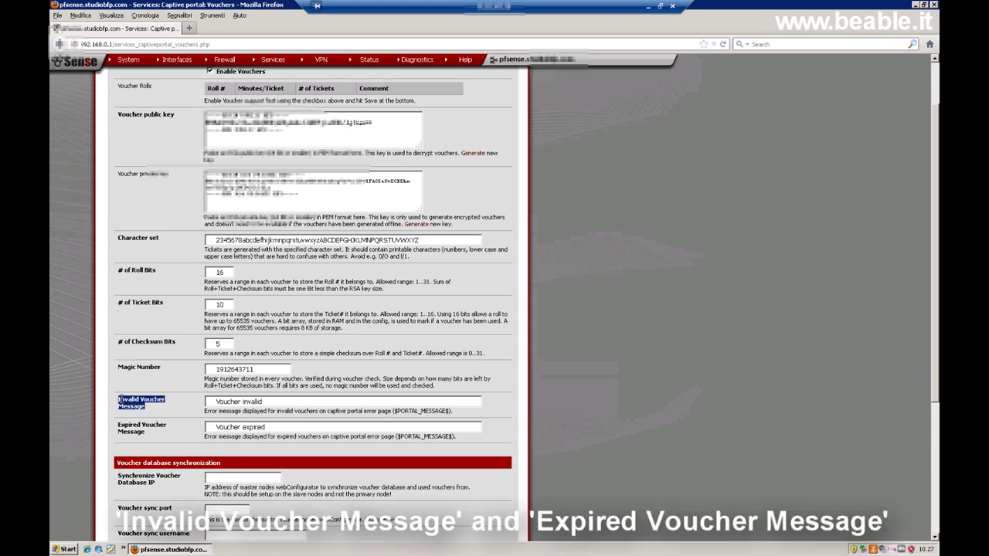
scroll(121, 400, "down", 2)
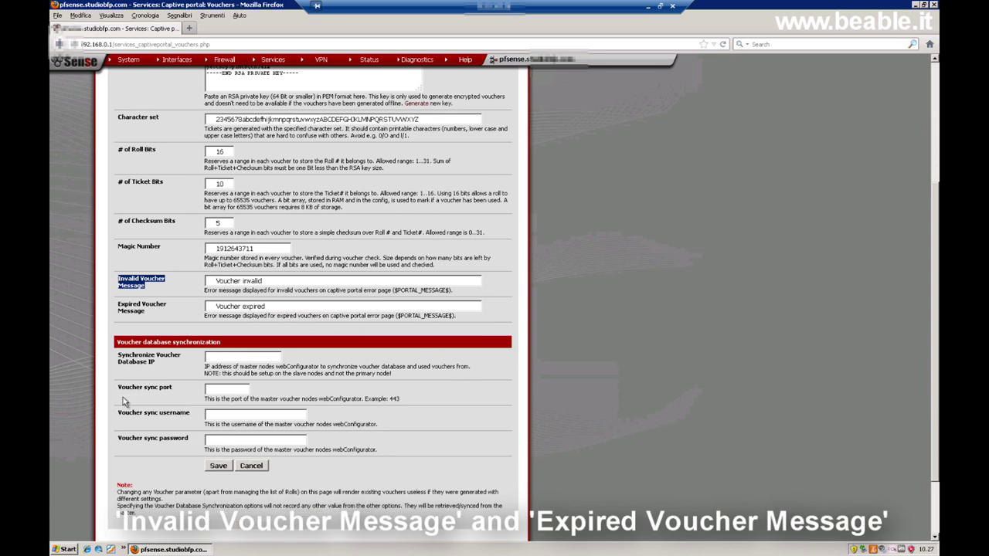
left_click(261, 281)
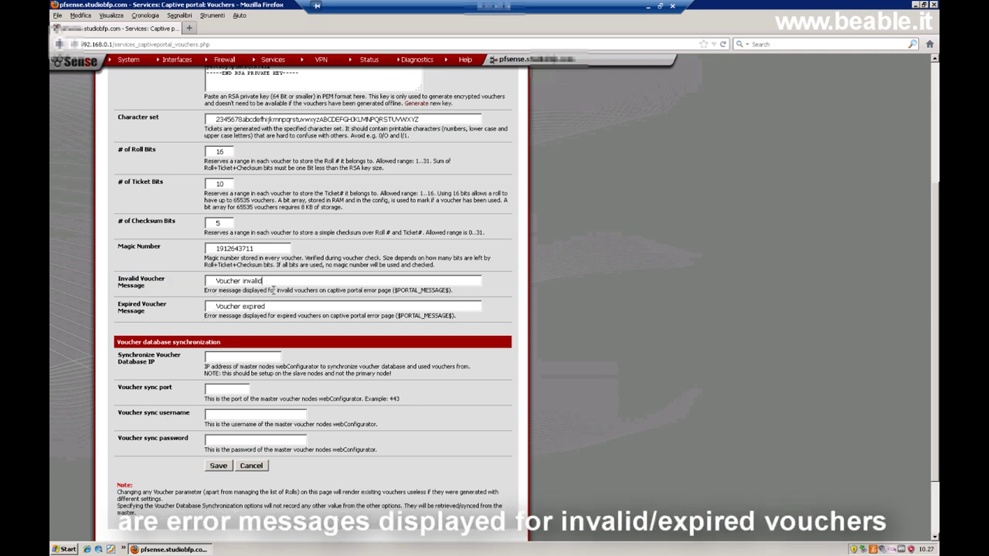
type("o")
double_click(251, 306)
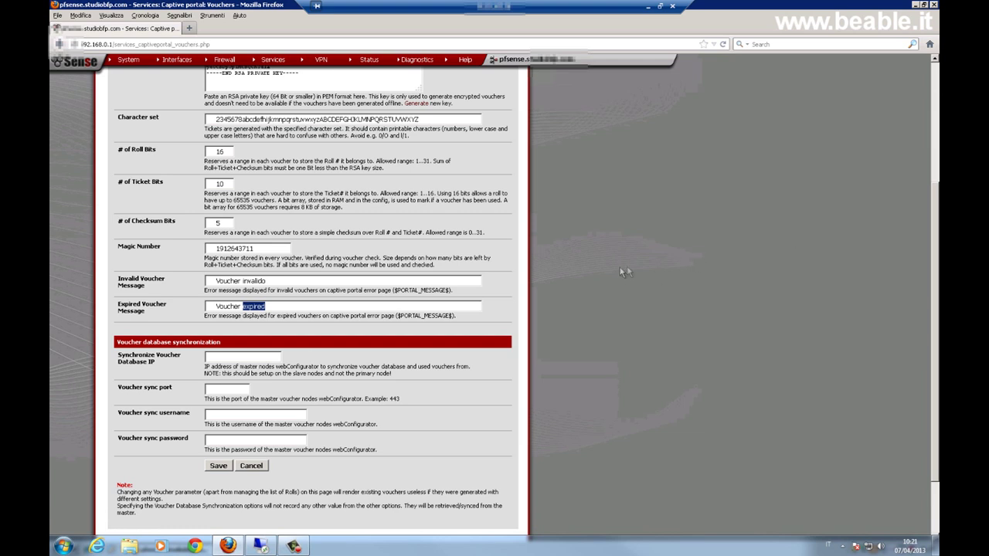
left_click(274, 307)
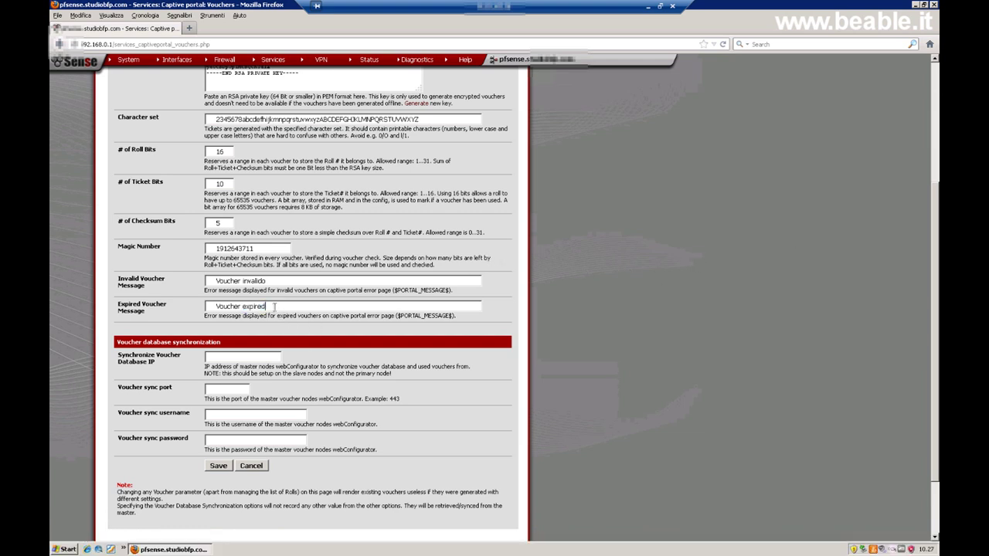
double_click(273, 306)
type("scaduto")
left_click(219, 466)
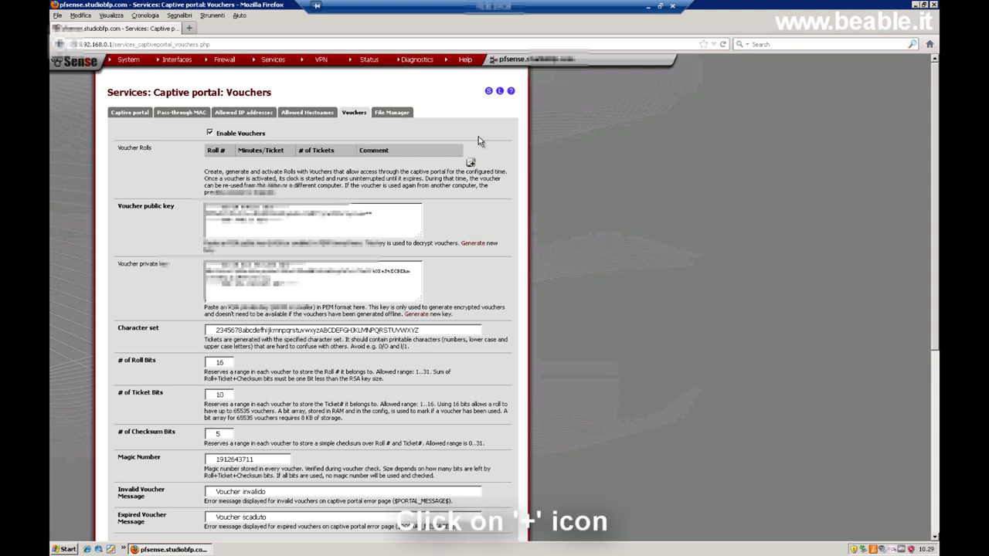
Add a voucher roll with Roll# 1, 60 minutes per ticket, count 100, comment '100 ticket da 60 minuti'.
left_click(471, 164)
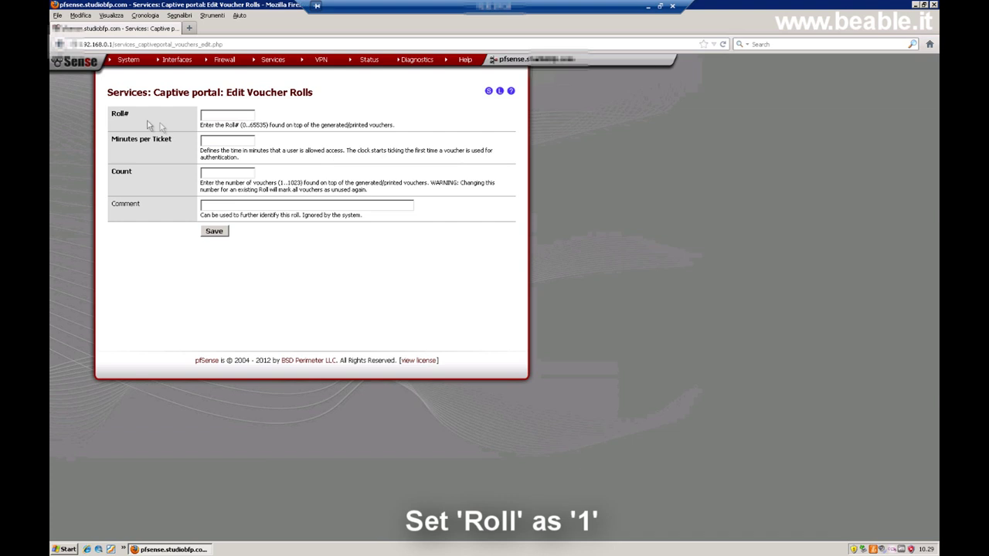
left_click(210, 116)
type("1")
left_click(221, 139)
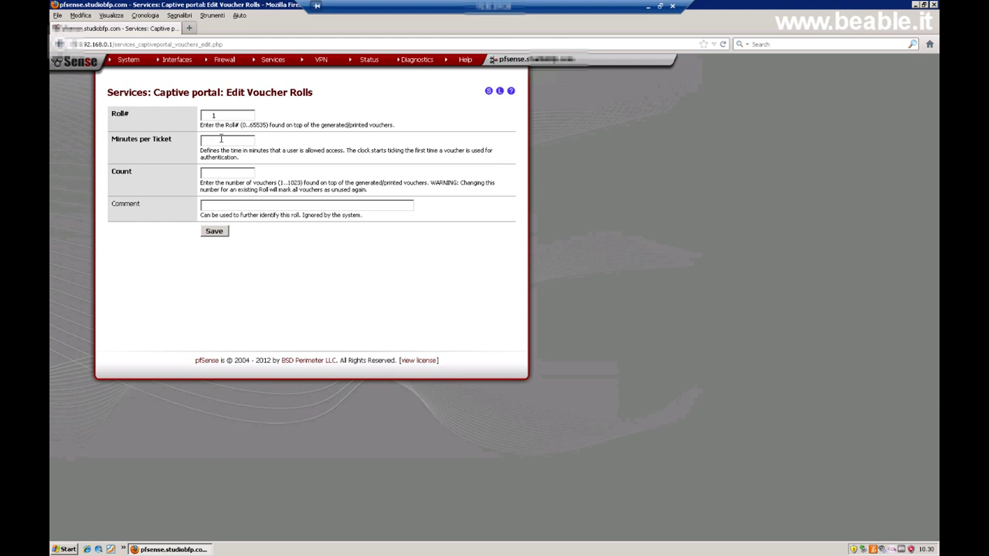
left_click(221, 139)
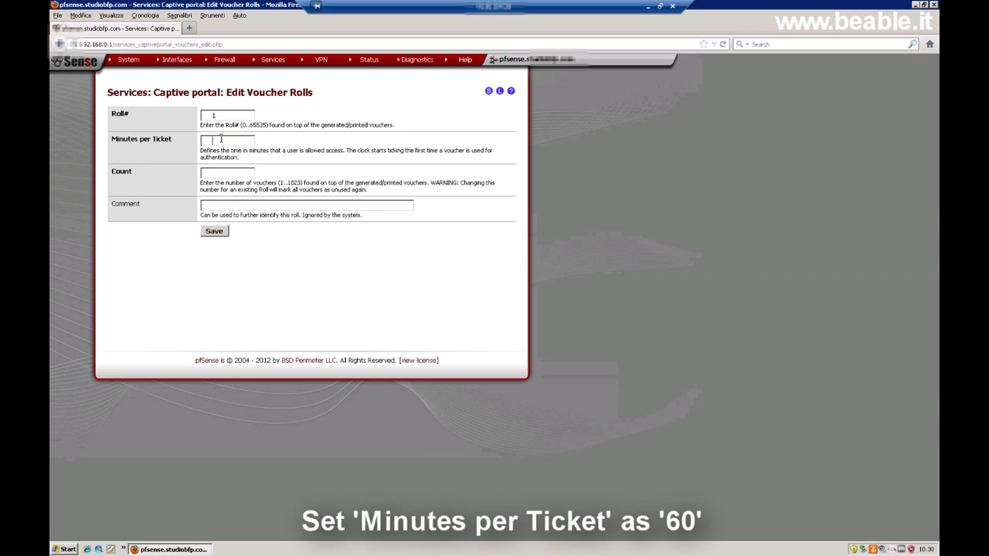
left_click(221, 139)
type("60")
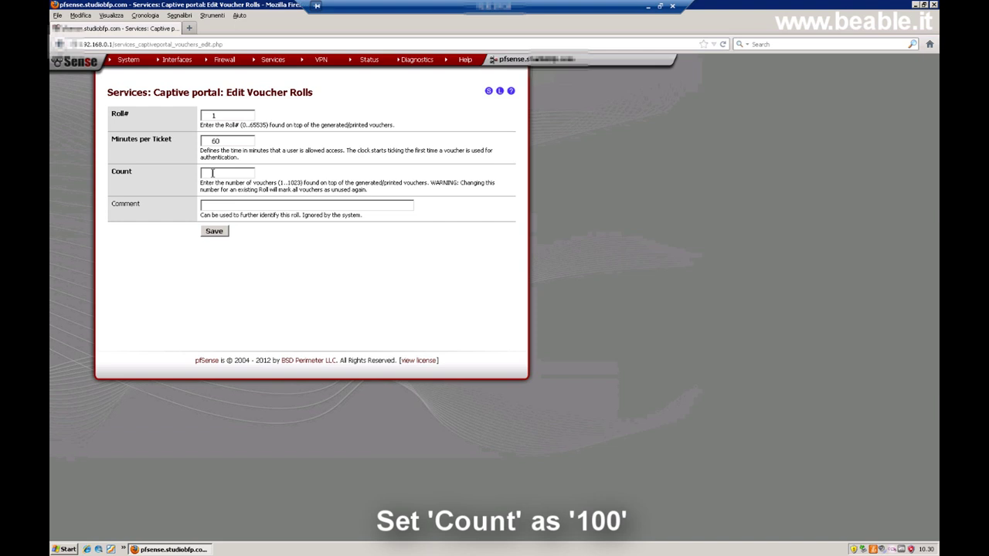
type("100")
left_click(228, 204)
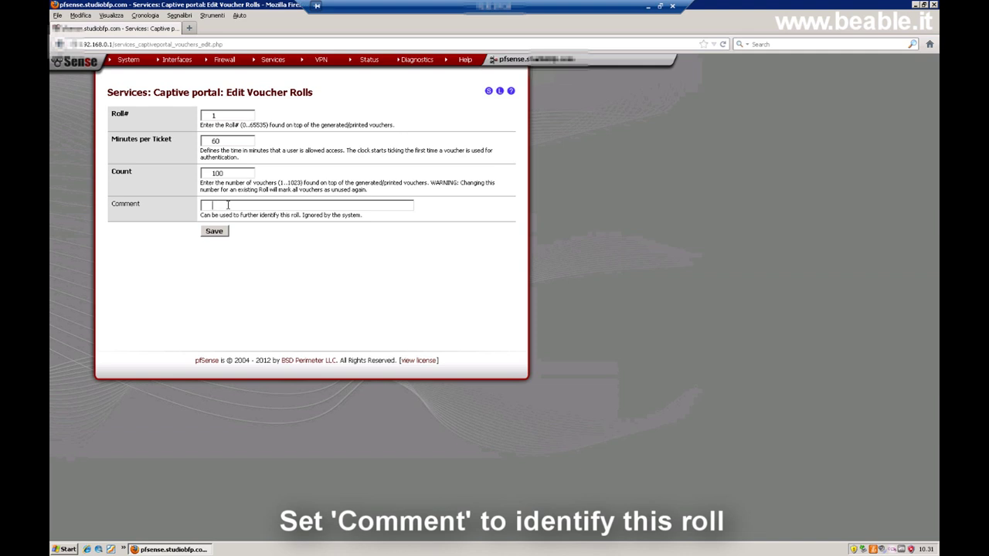
type("100 ticke")
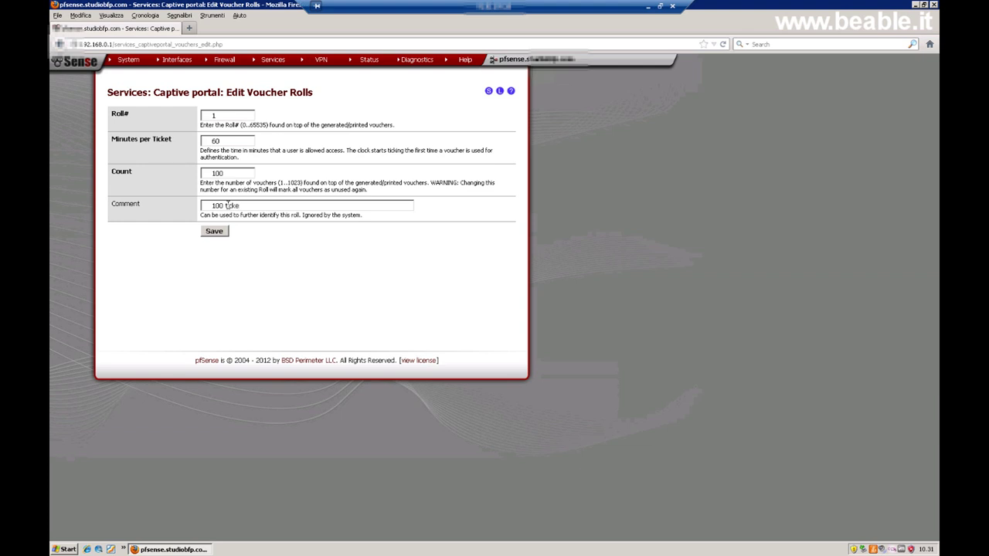
type("t da 60 minut")
Save roll 1, export it as vouchers_roll1.csv, and open its Download folder.
left_click(214, 231)
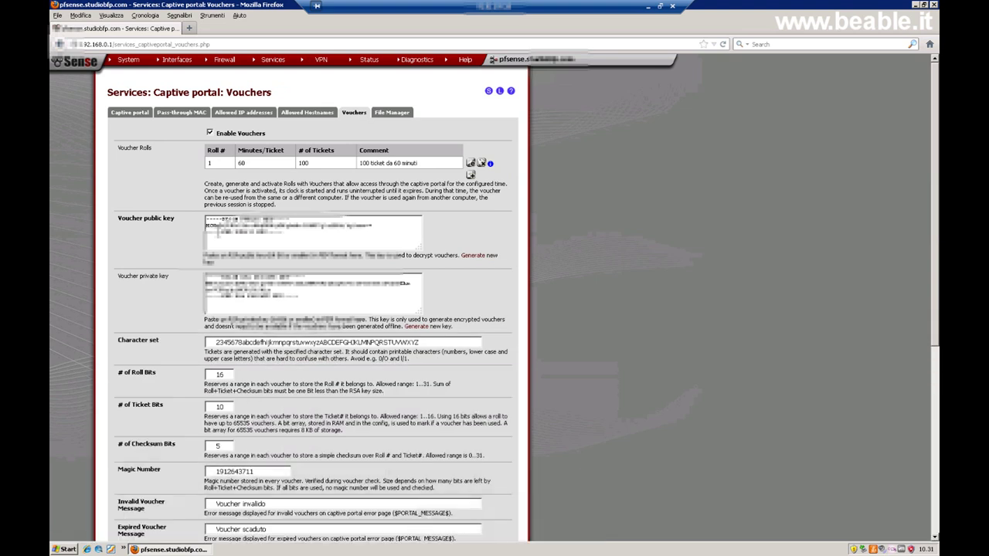
left_click(490, 163)
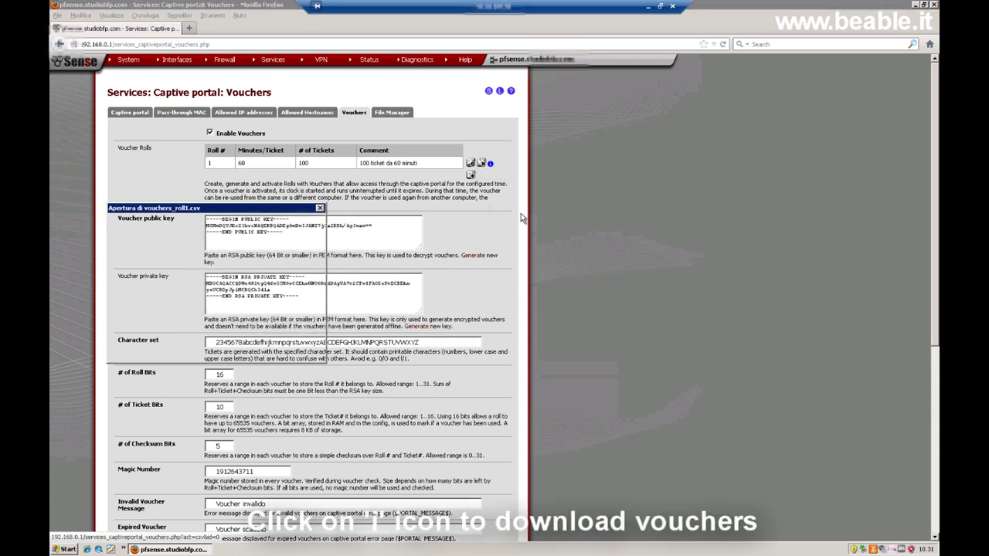
mouse_move(268, 208)
left_mouse_down()
mouse_move(423, 130)
mouse_move(428, 118)
left_mouse_up()
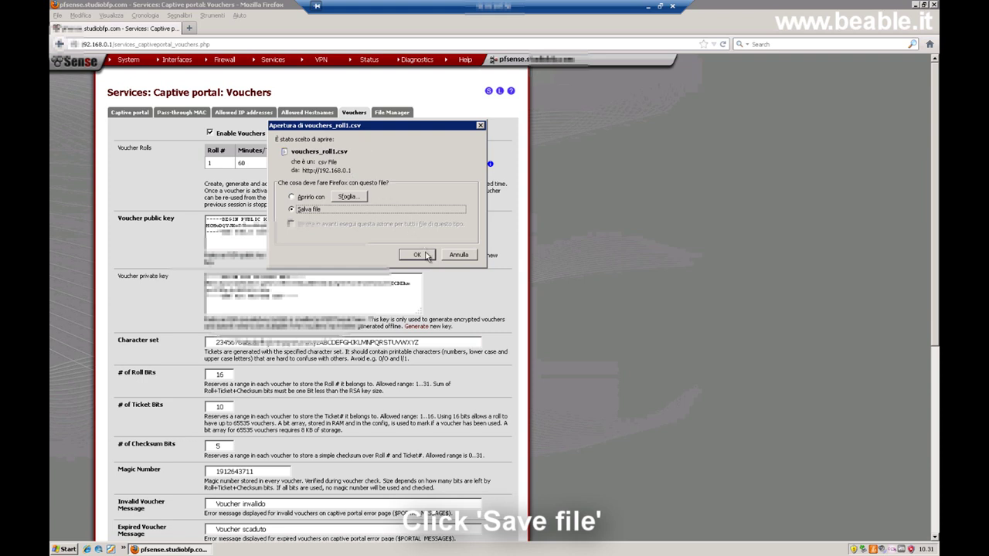
key("Return")
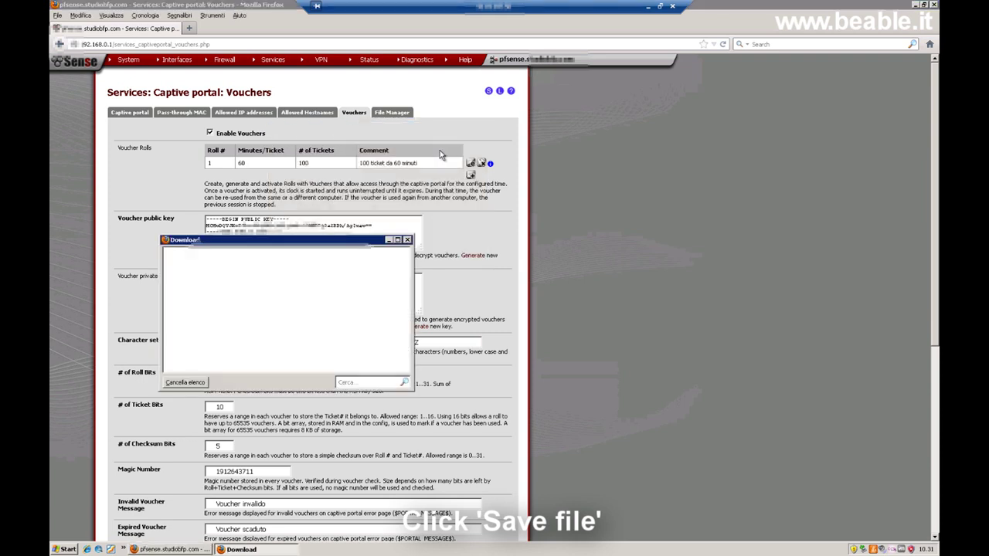
right_click(209, 264)
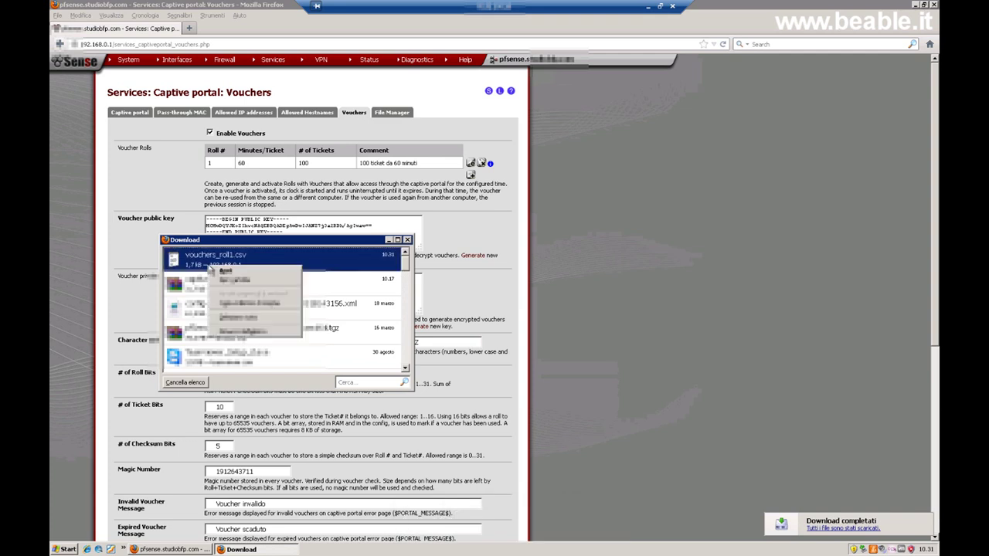
left_click(235, 279)
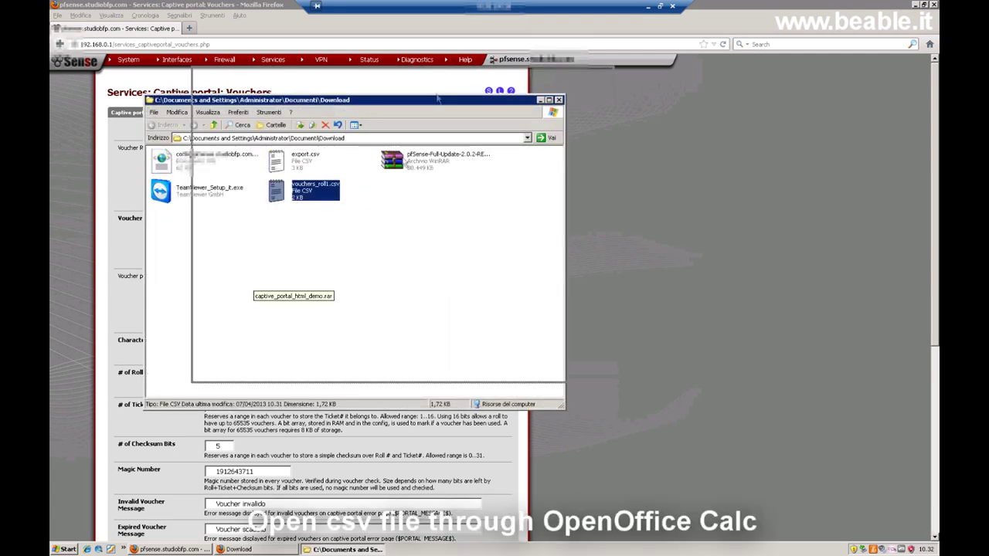
Open vouchers_roll1.csv in OpenOffice.org Calc, accepting the default Text Import settings.
right_click(328, 163)
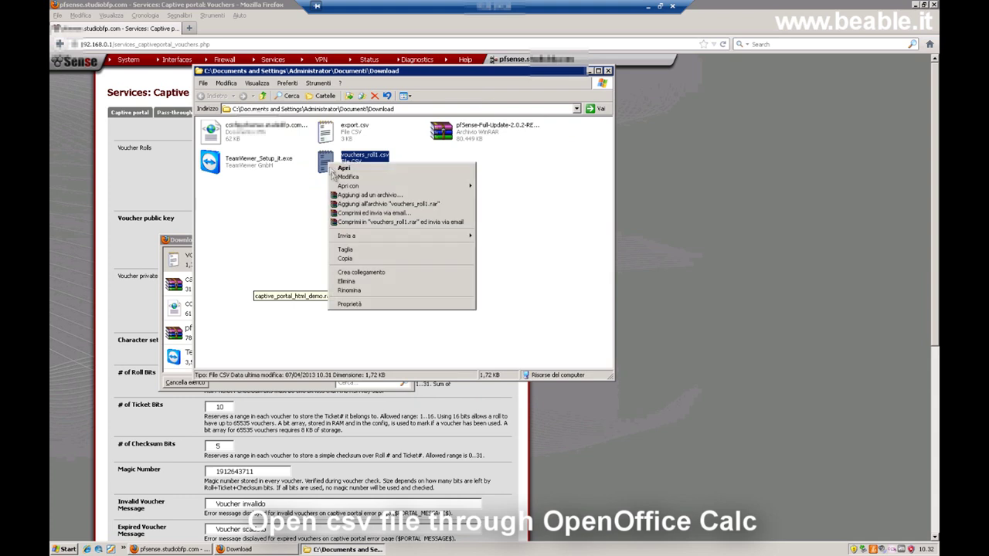
mouse_move(347, 187)
left_click(515, 188)
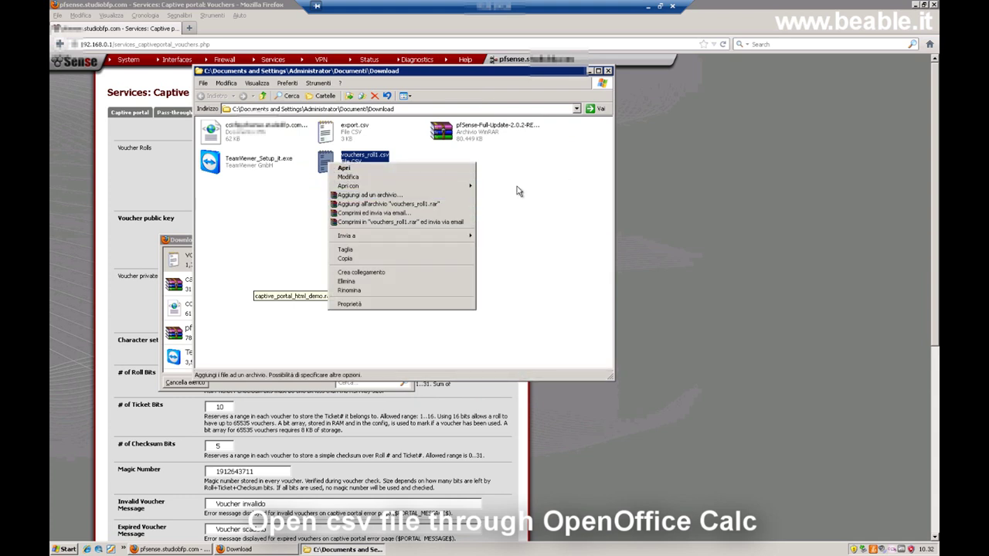
mouse_move(401, 188)
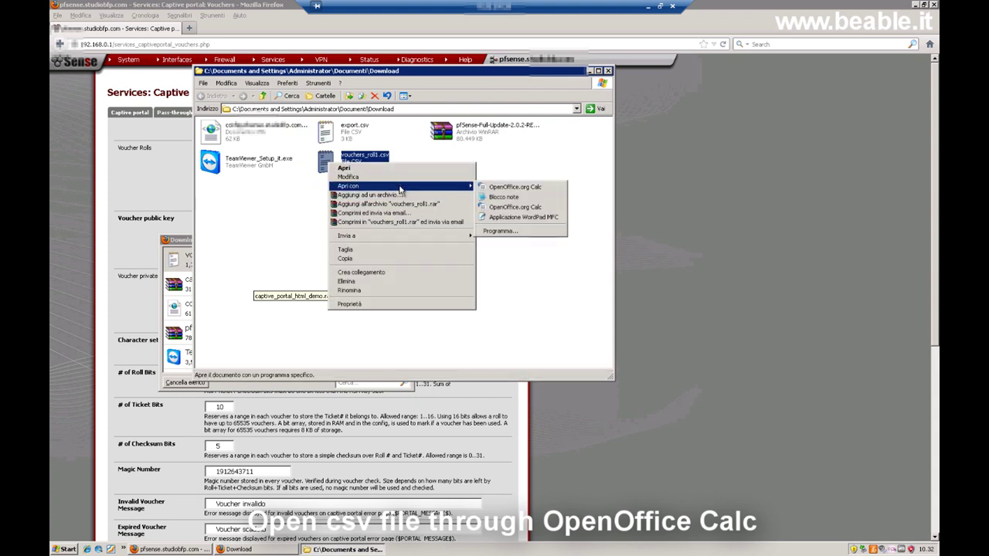
left_click(499, 187)
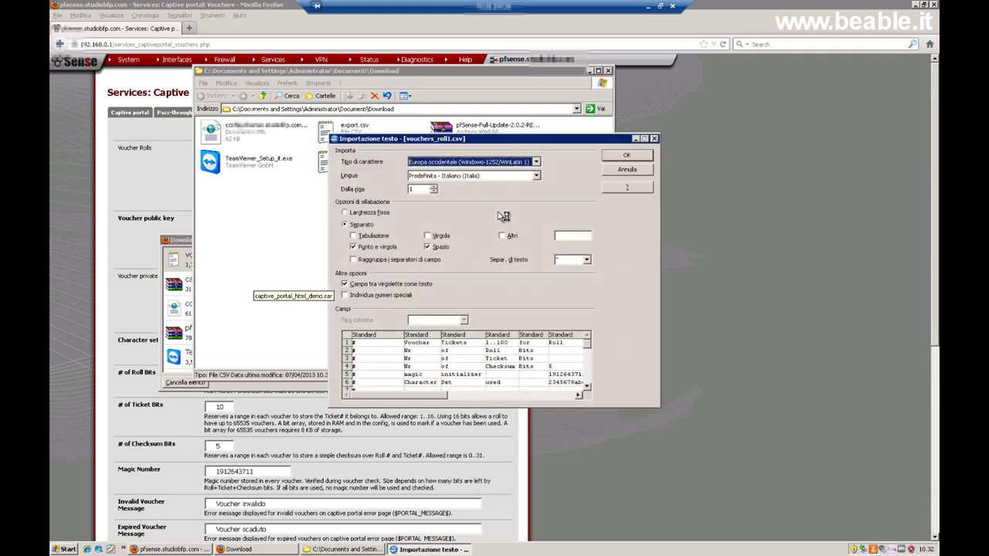
left_click(623, 157)
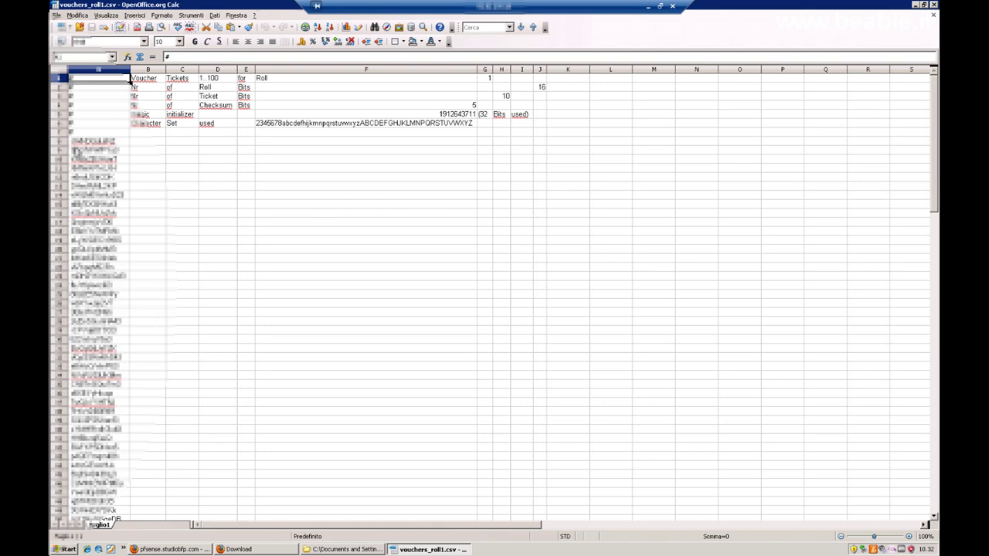
scroll(92, 159, "down", 1)
scroll(91, 160, "down", 6)
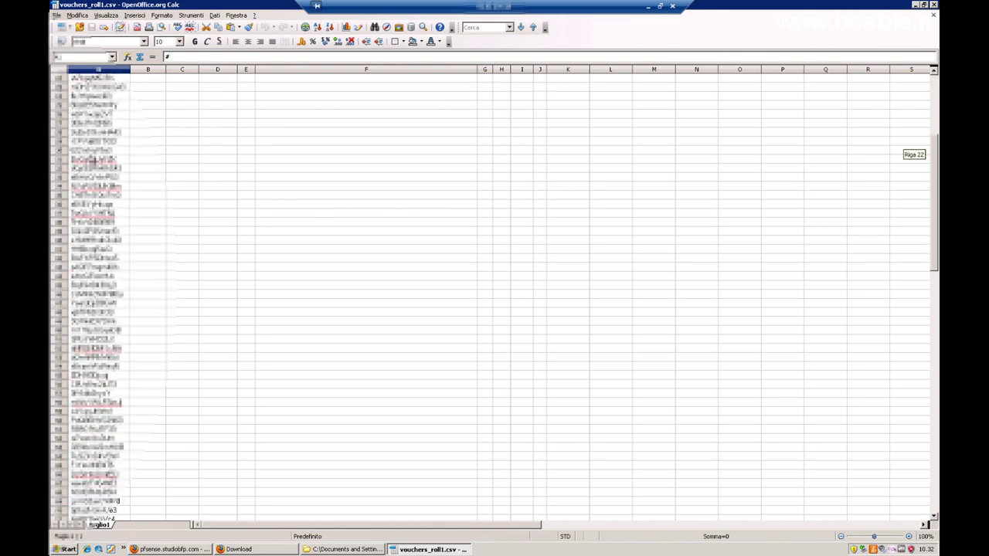
scroll(91, 160, "down", 11)
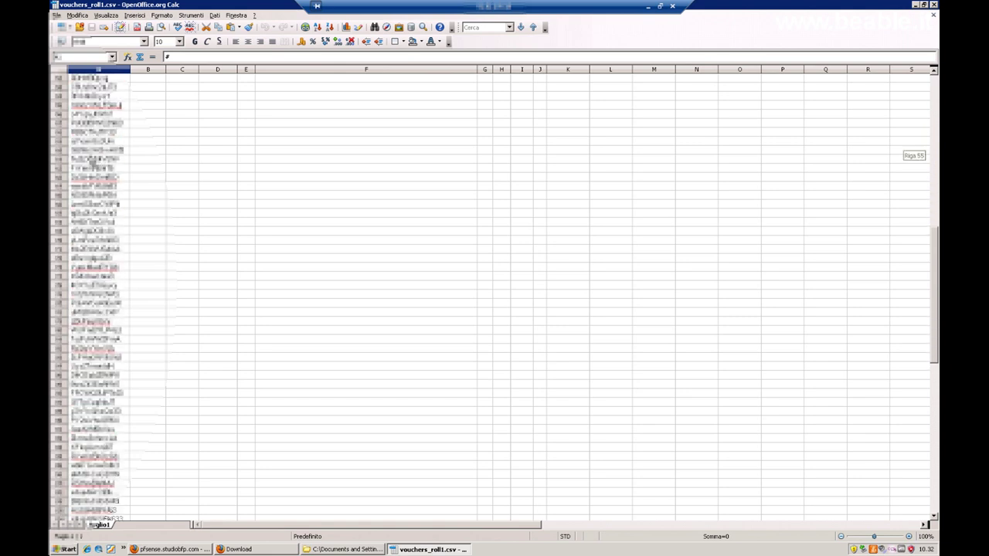
scroll(92, 160, "down", 13)
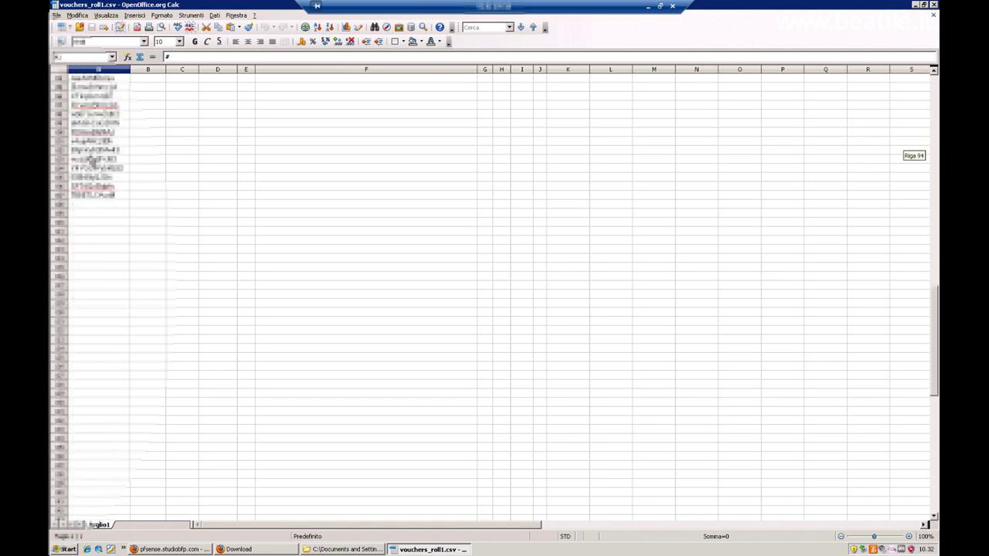
scroll(91, 160, "up", 5)
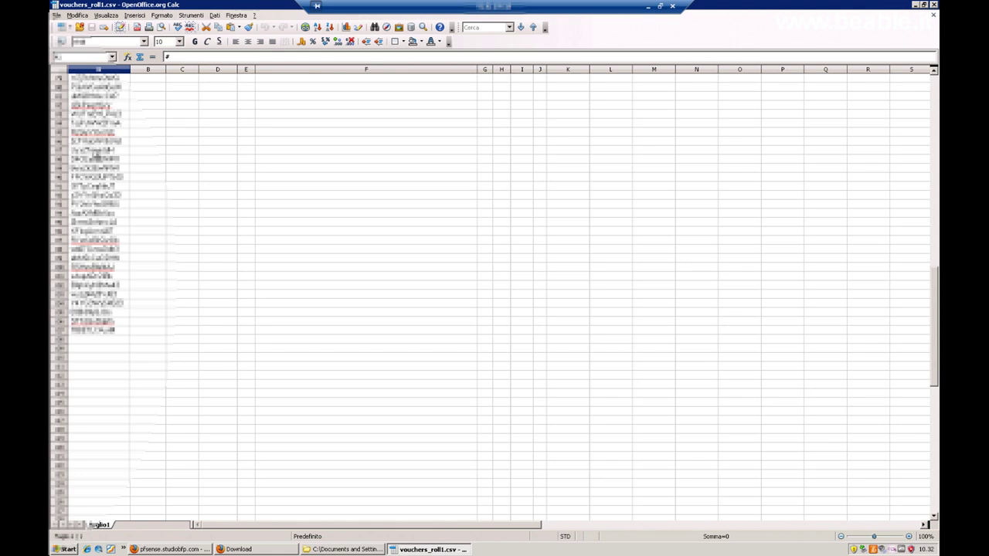
Close the voucher spreadsheet, the Download folder window and Firefox's downloads list.
key("alt+F4")
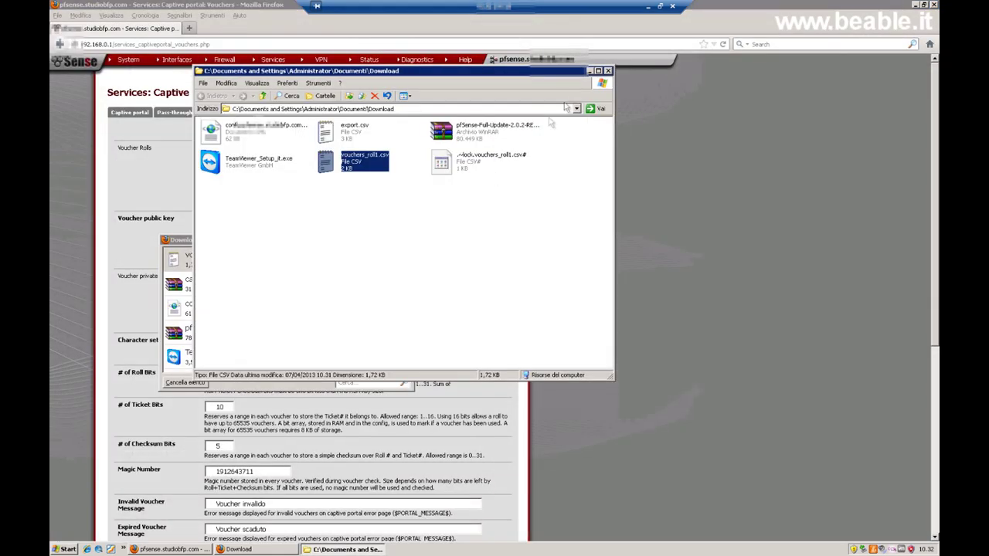
key("alt+F4")
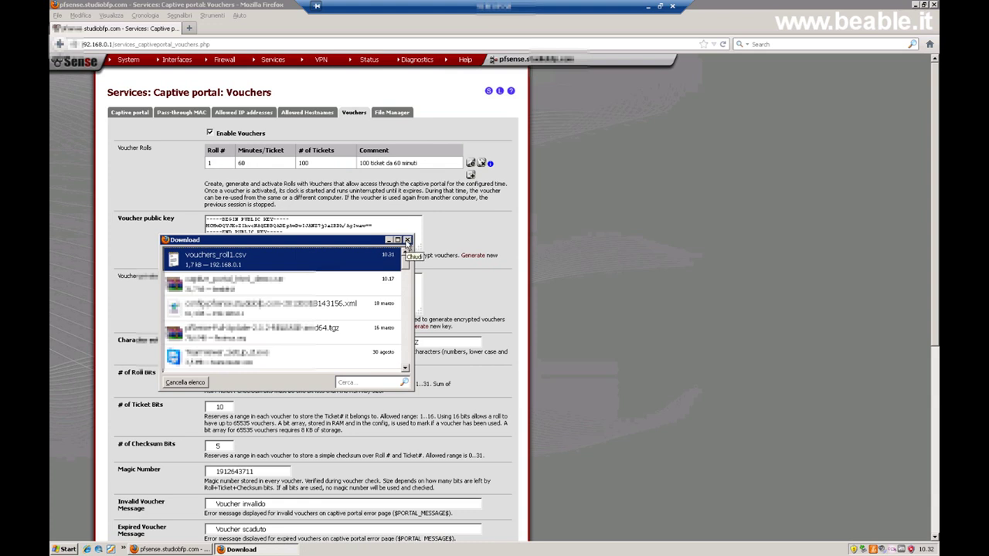
left_click(407, 241)
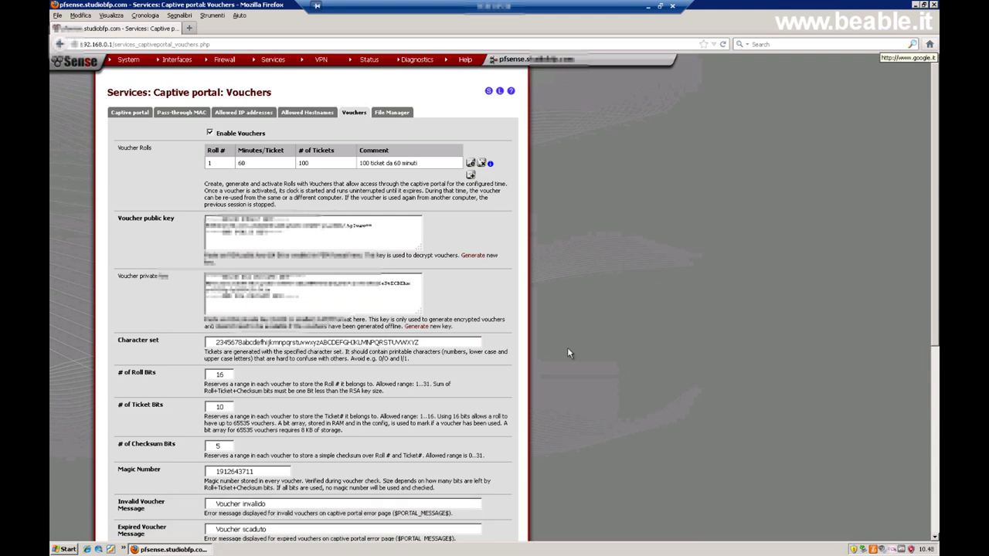
Switch to the main Captive portal settings tab and scroll down to the portal page contents fields.
left_click(128, 114)
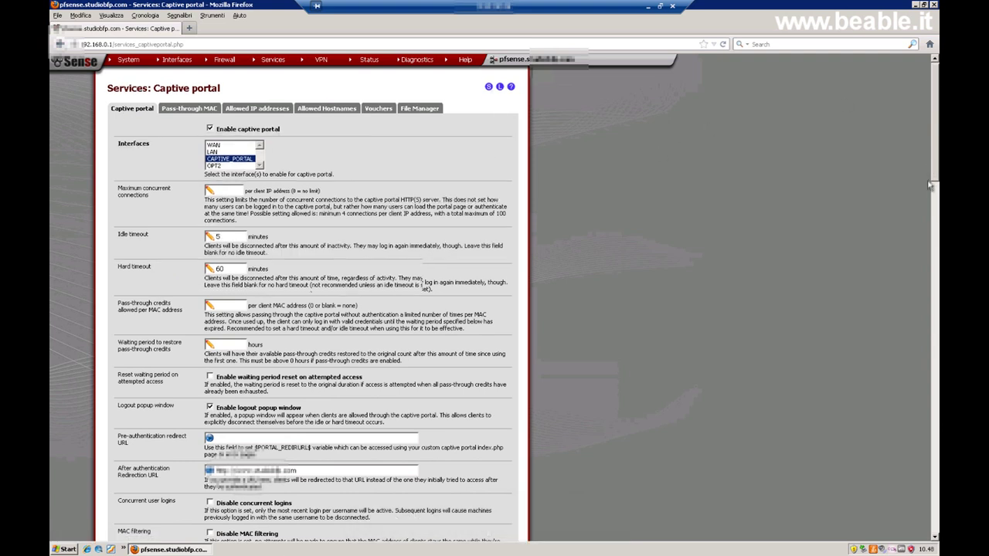
left_click_drag(937, 87, 930, 417)
scroll(930, 417, "down", 2)
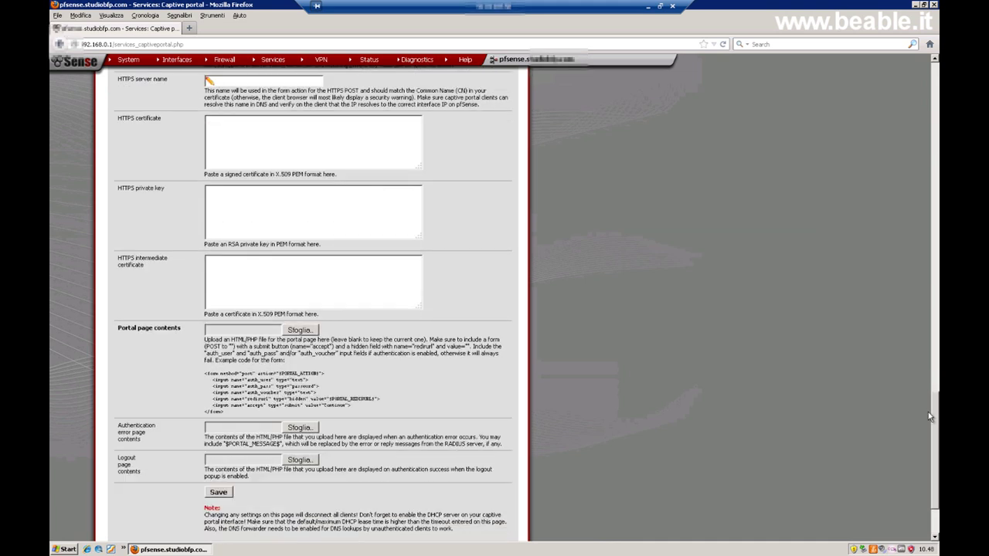
scroll(930, 417, "down", 1)
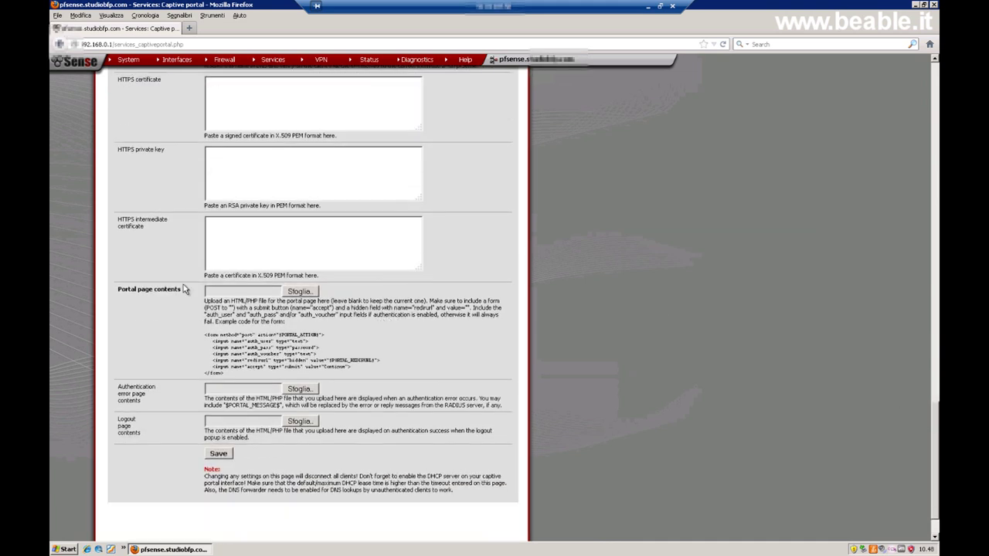
Open index.html from the desktop's captive_portal_html_demo folder in Firefox.
left_click(916, 5)
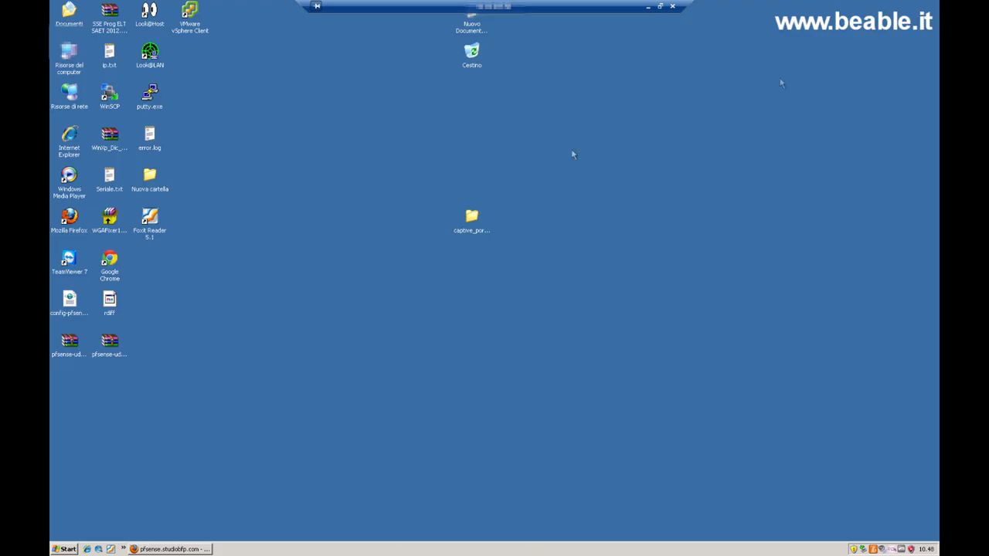
double_click(471, 218)
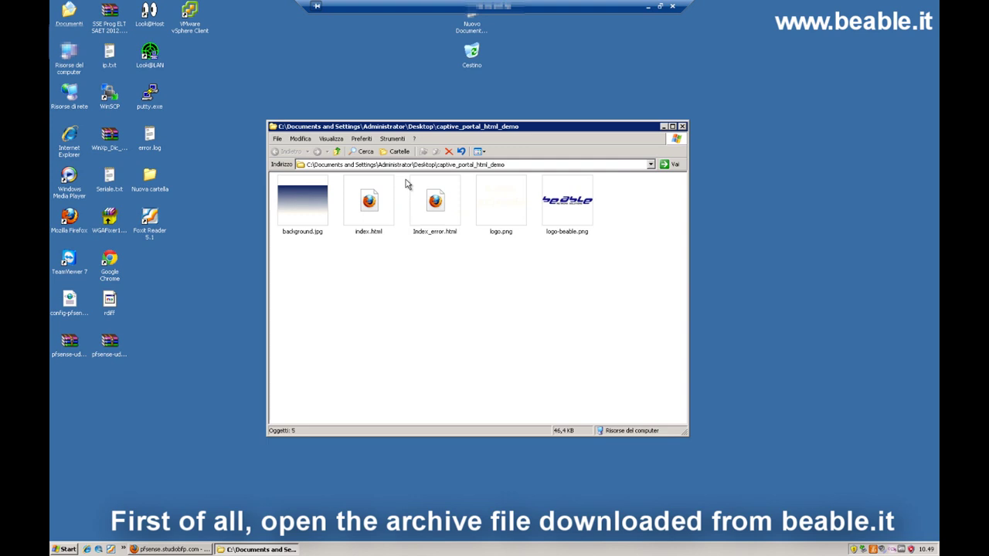
left_click(372, 201)
double_click(372, 201)
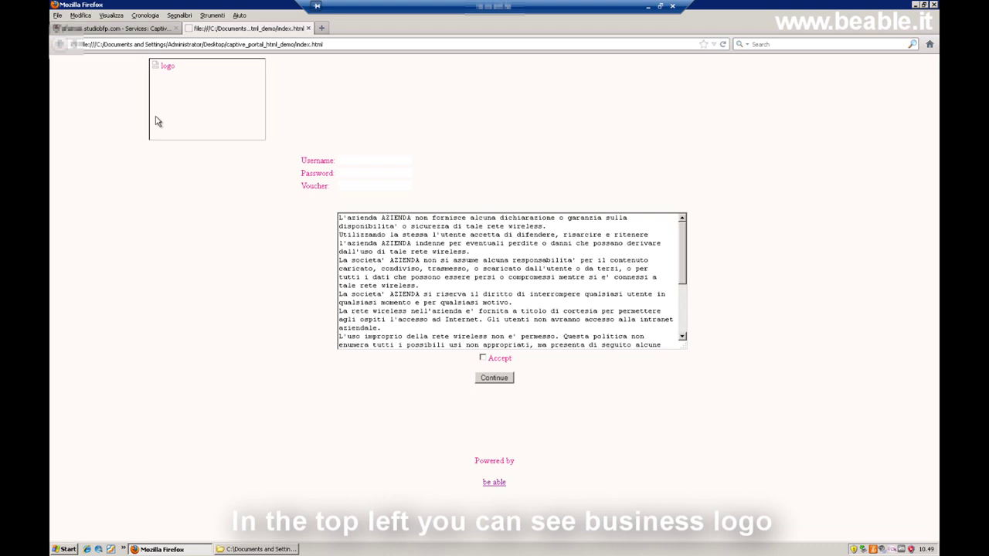
Review the preview's Username, Password and Voucher fields and disclaimer text, then close index.html.
left_click(346, 161)
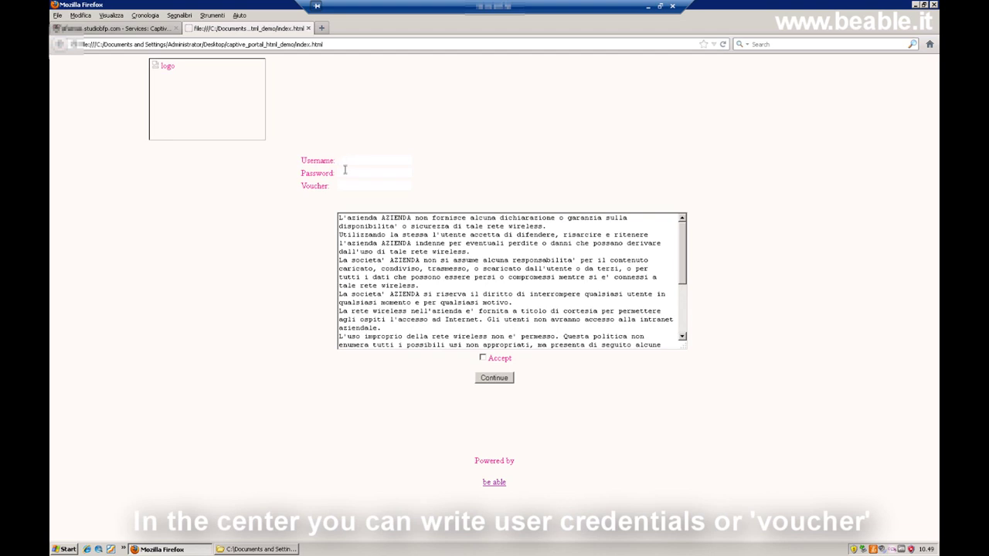
left_click_drag(338, 161, 403, 171)
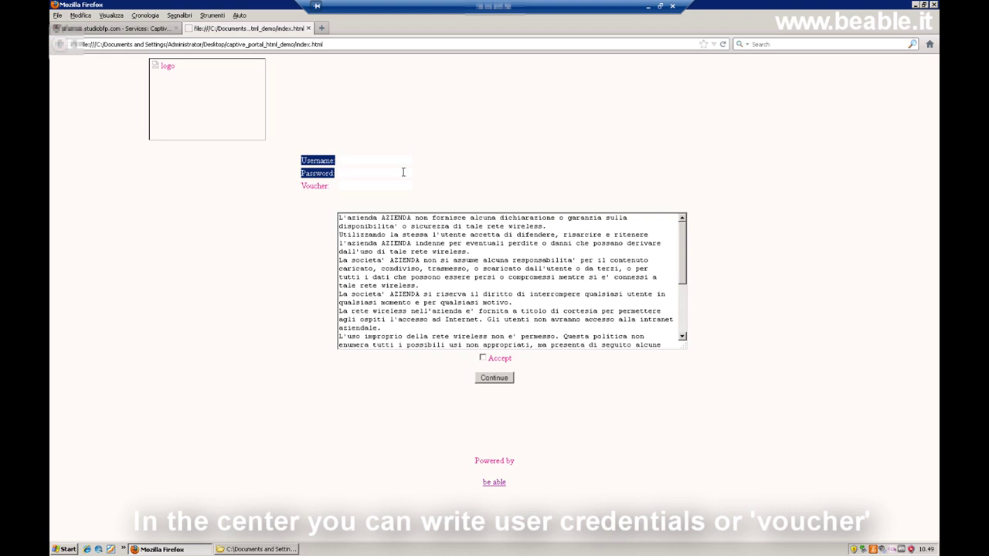
left_click(343, 186)
left_click_drag(303, 187, 391, 188)
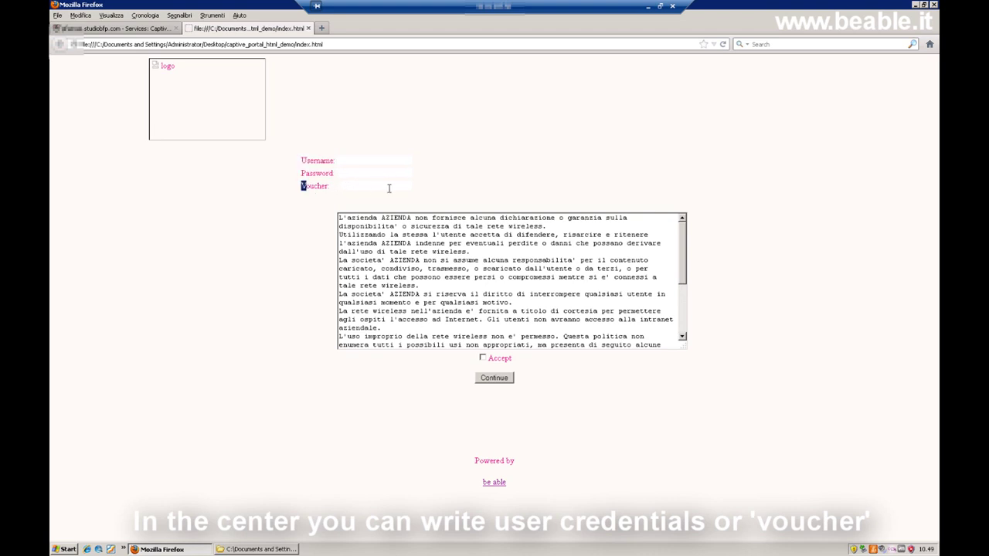
left_click(405, 186)
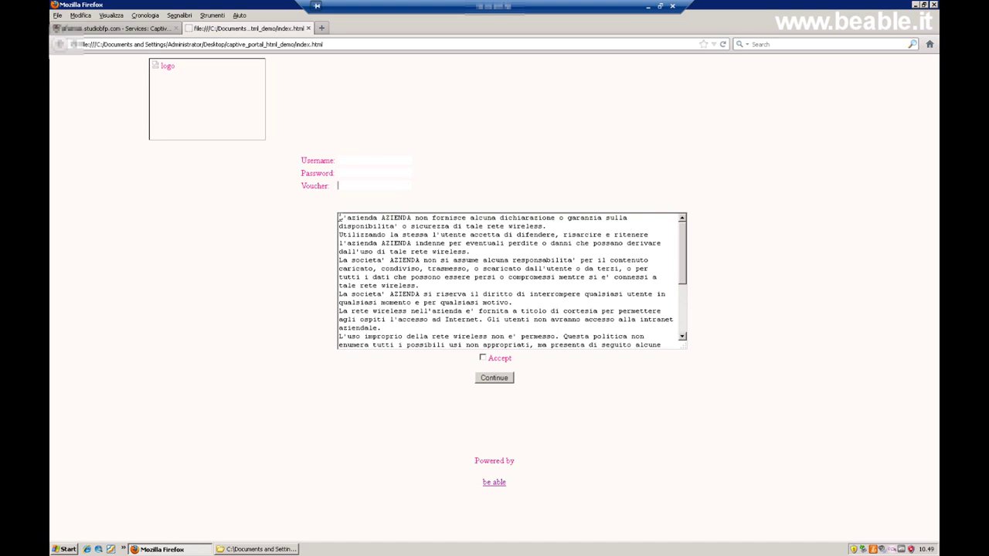
left_click_drag(340, 217, 570, 287)
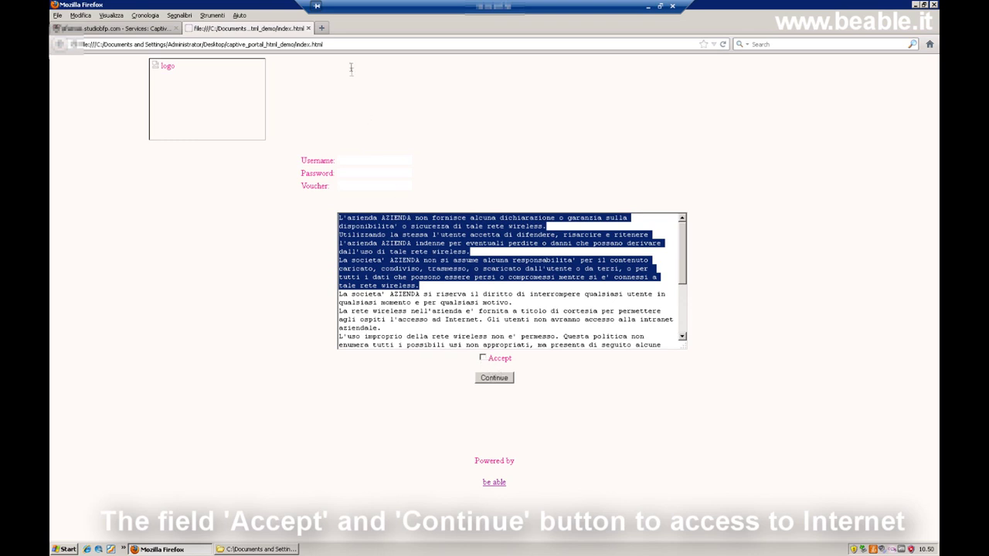
left_click(308, 27)
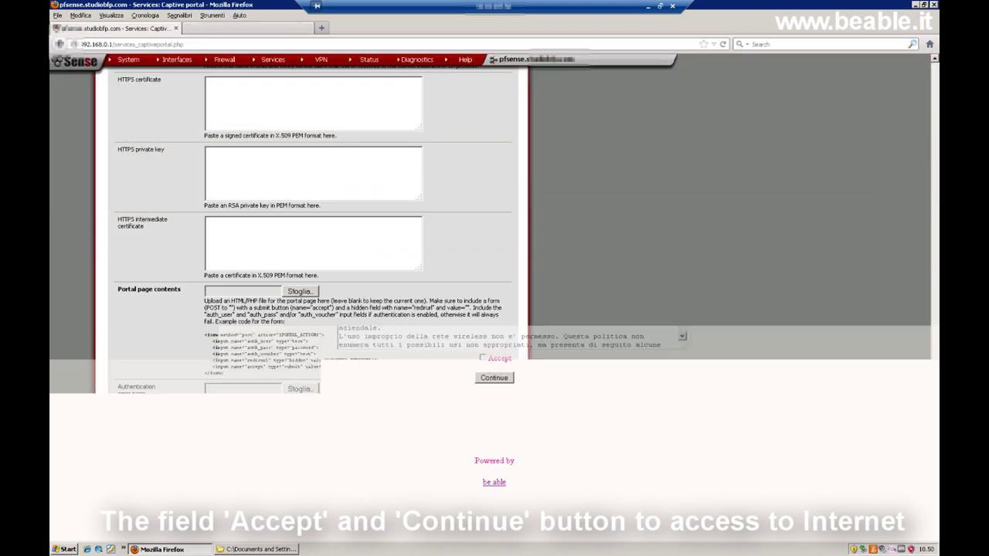
left_click(914, 7)
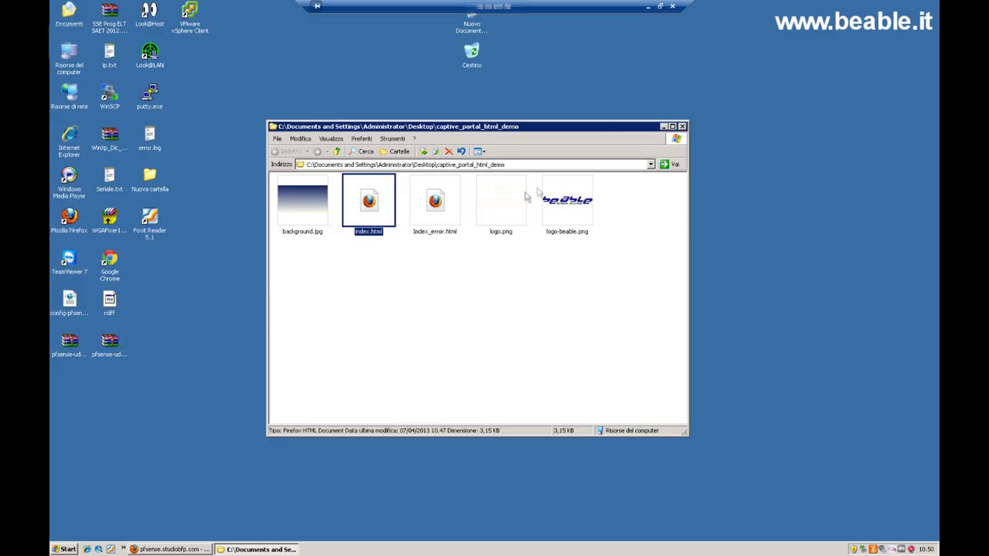
double_click(447, 211)
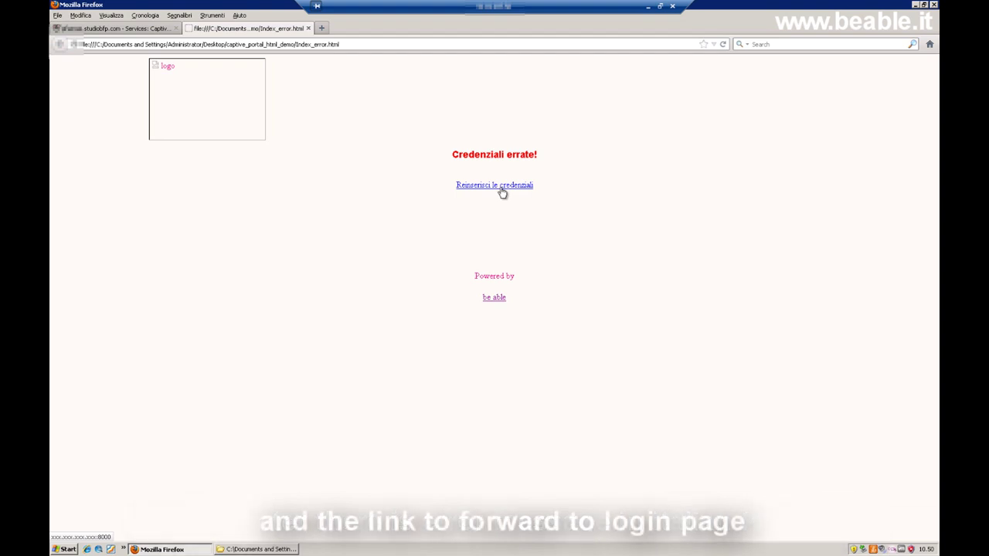
left_click(308, 27)
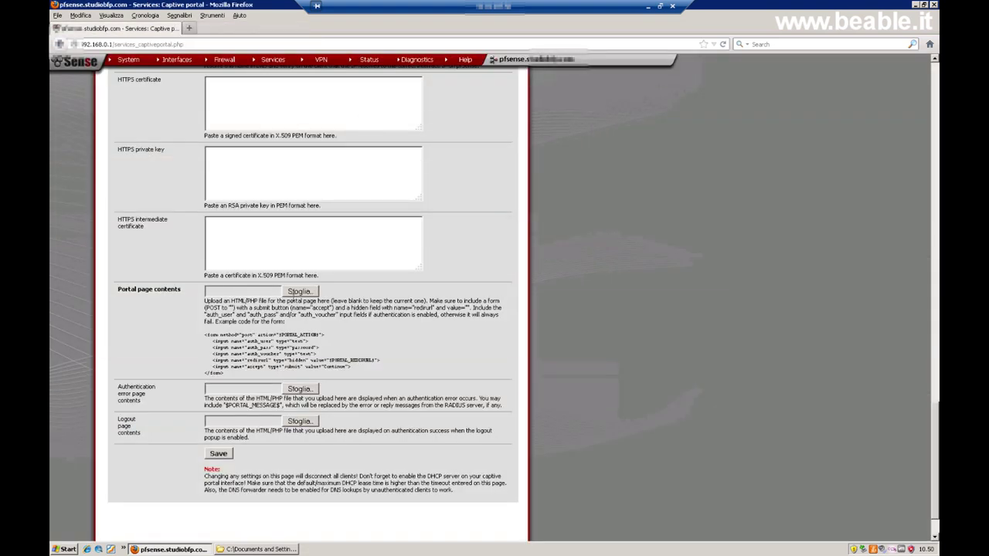
Choose index.html from captive_portal_html_demo as the Portal page contents file.
left_click(298, 292)
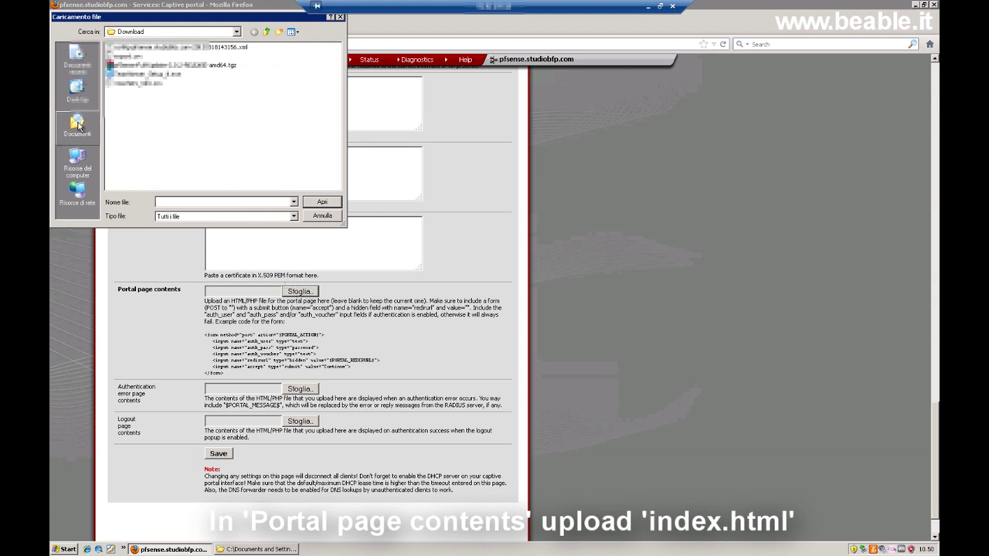
left_click(78, 93)
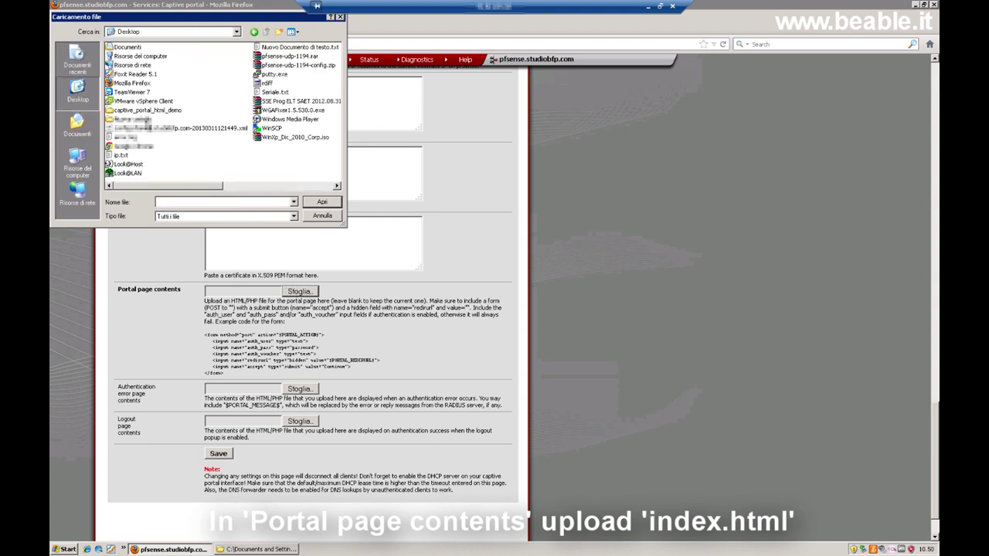
double_click(147, 111)
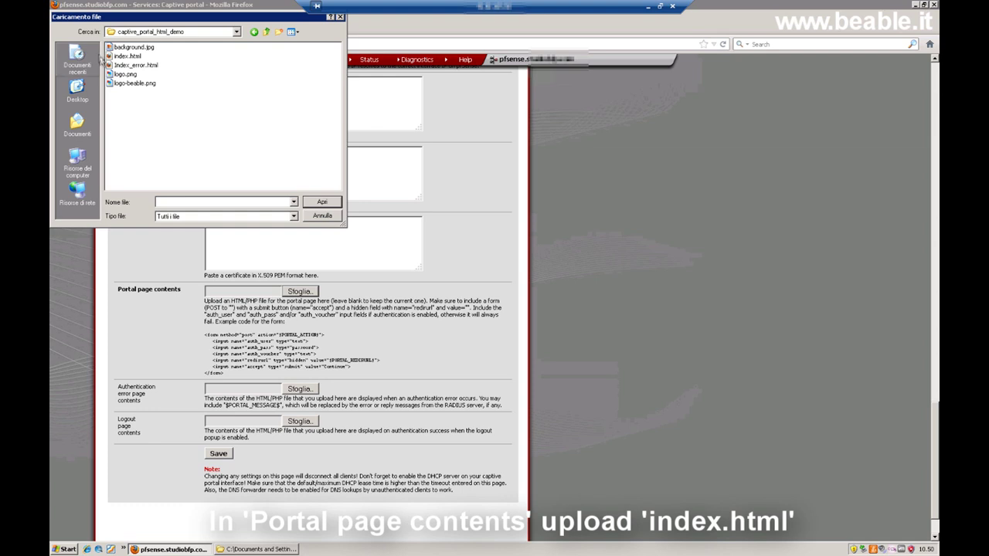
double_click(127, 56)
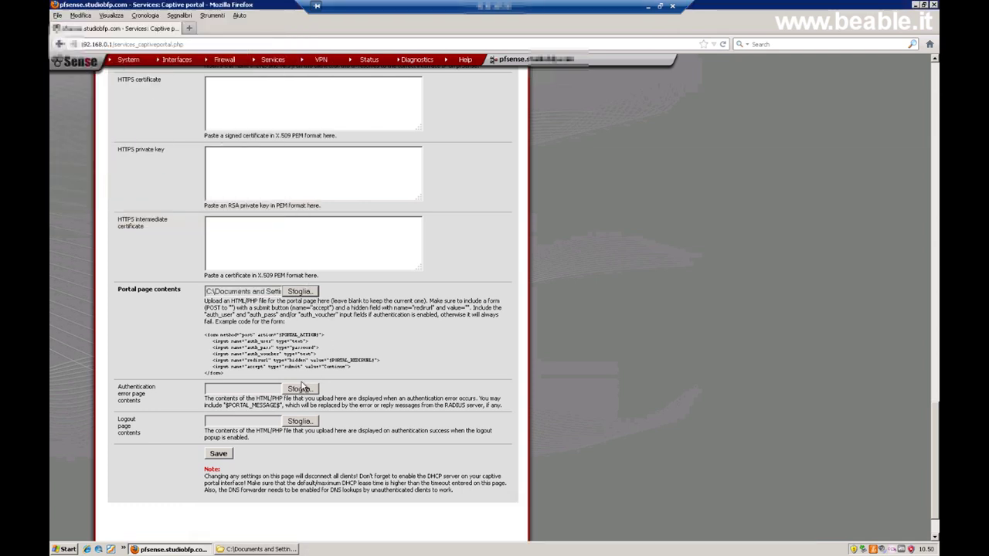
Set Index_error.html as the authentication error page and save the captive portal settings.
left_click(298, 389)
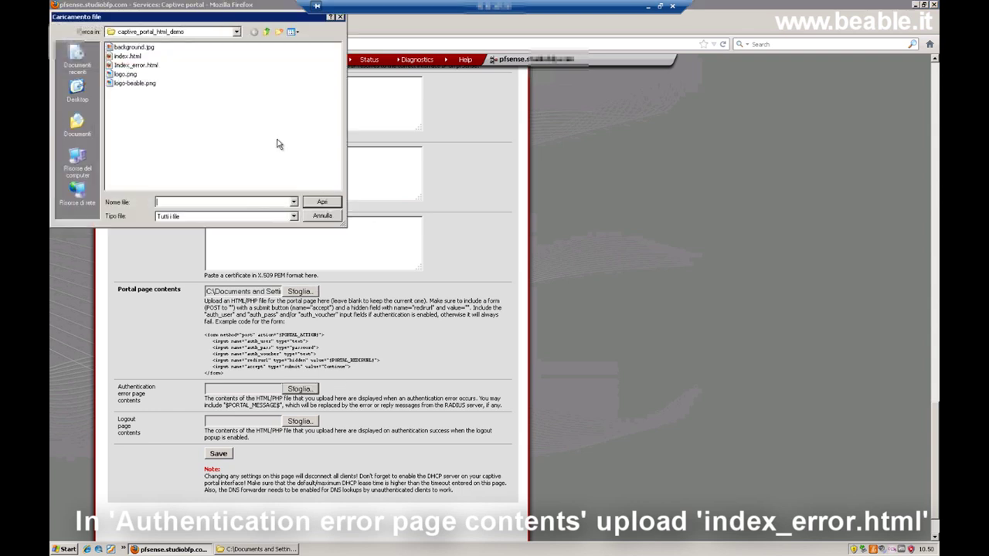
double_click(136, 65)
left_click(219, 454)
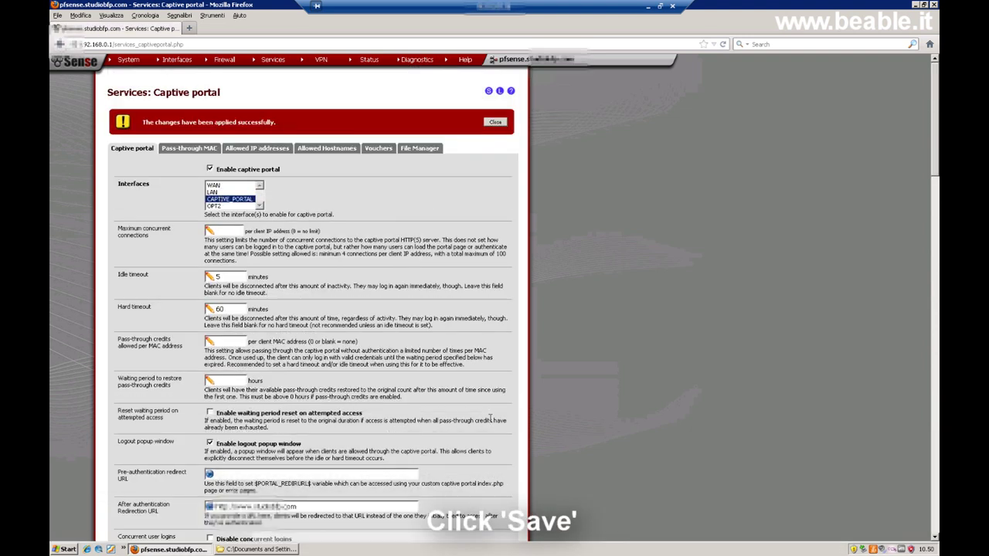
left_click(495, 123)
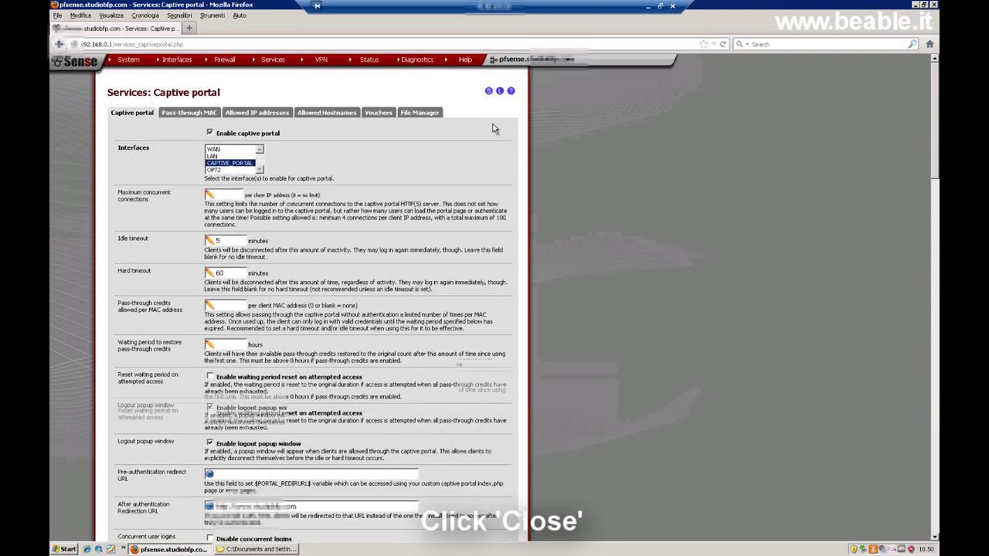
left_click(414, 115)
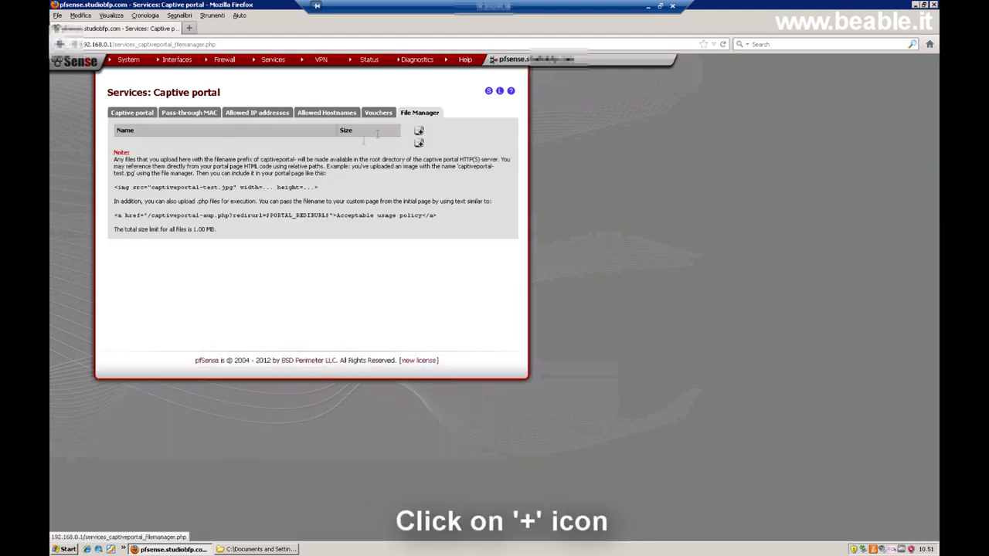
Upload background.jpg and logo.png to the captive portal File Manager.
left_click(419, 144)
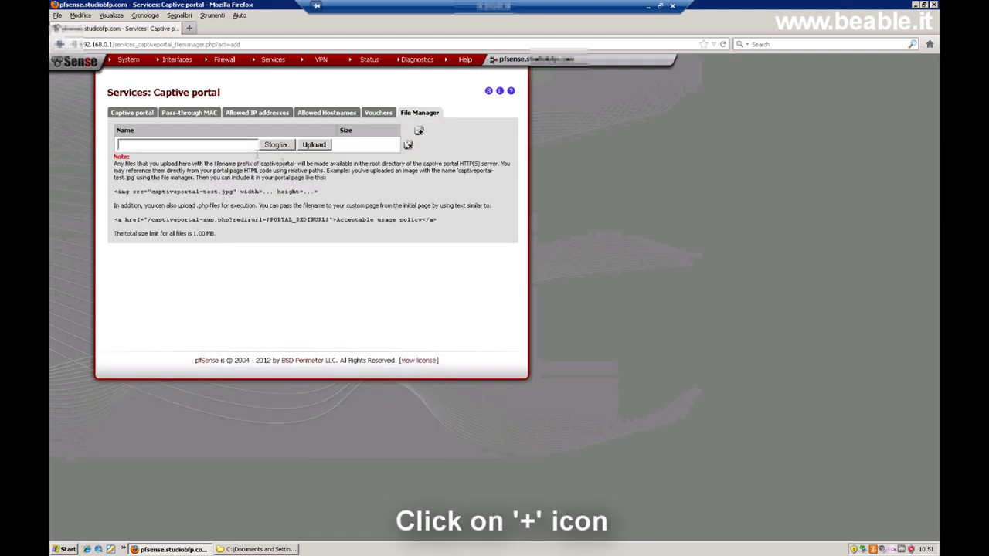
left_click(271, 146)
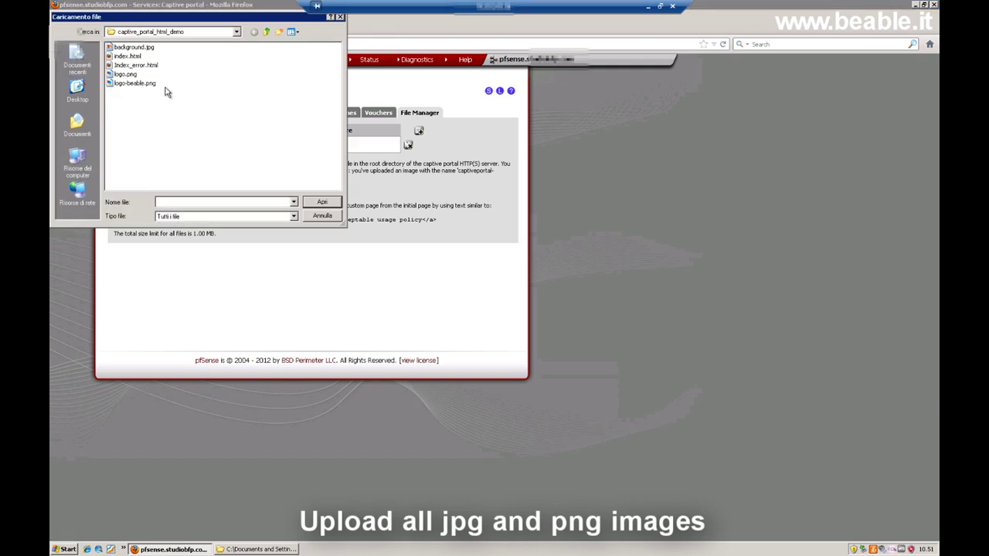
double_click(132, 49)
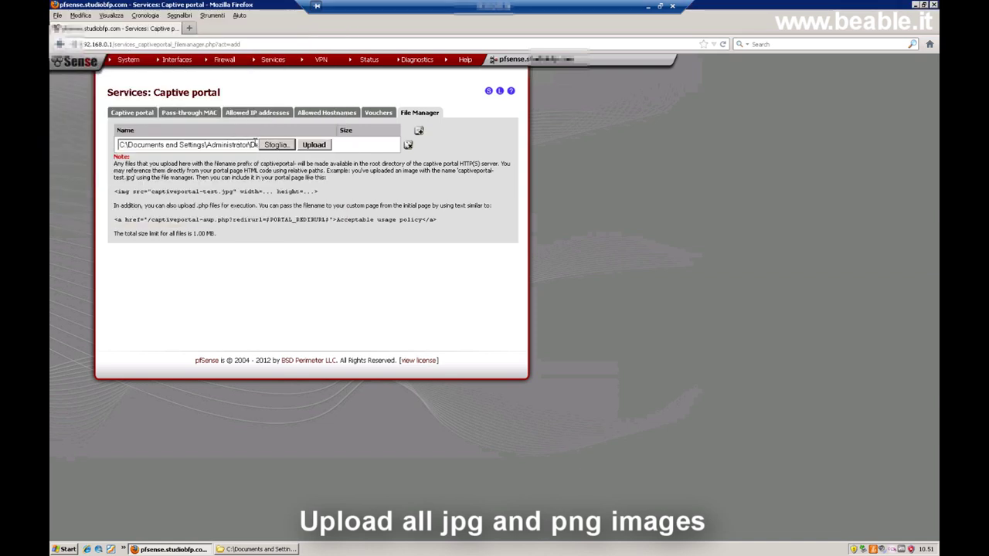
left_click(313, 146)
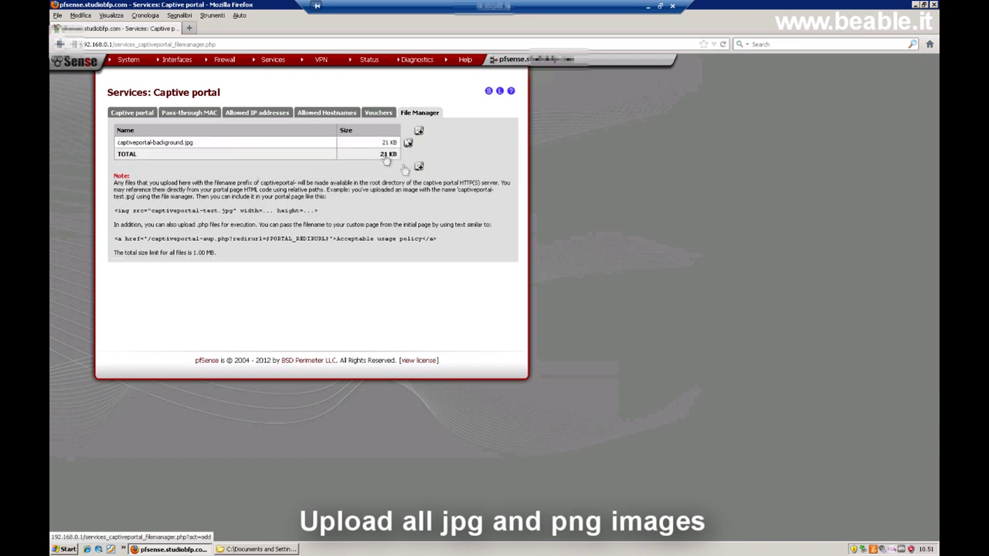
left_click(418, 166)
left_click(278, 166)
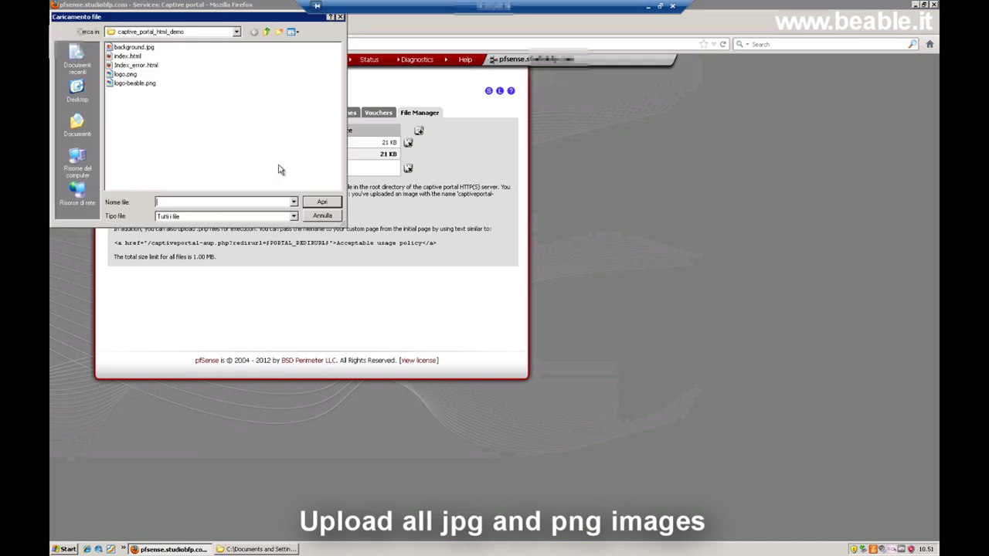
left_click(124, 75)
double_click(124, 75)
left_click(314, 167)
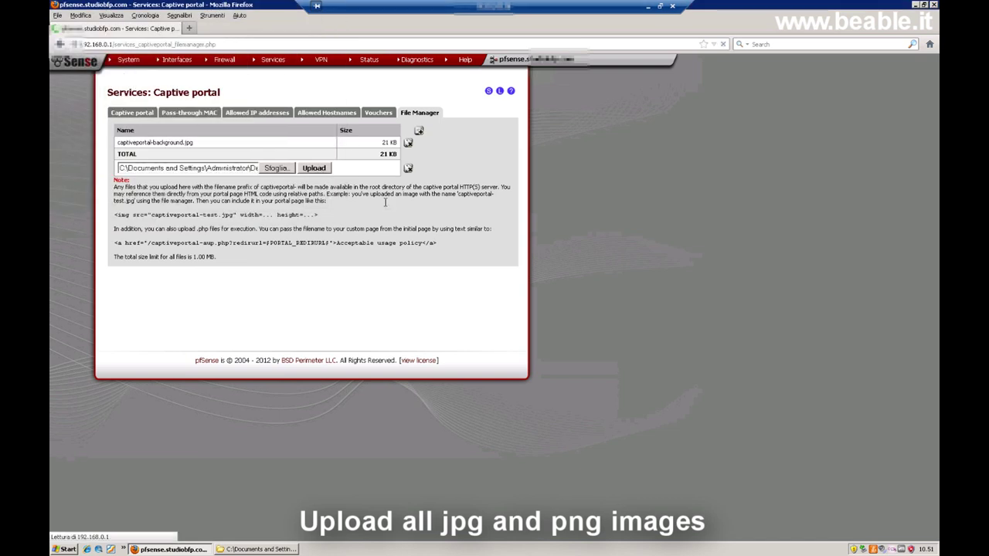
Upload captiveportal-logo-beable.png, bringing the portal files to 42 KB in total.
left_click(418, 178)
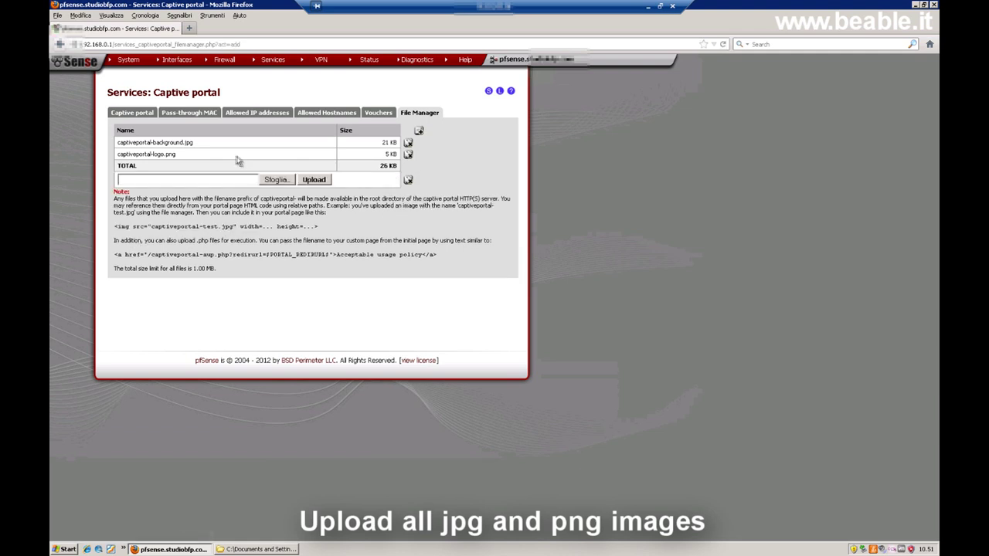
left_click(277, 179)
left_click(120, 72)
left_click(316, 201)
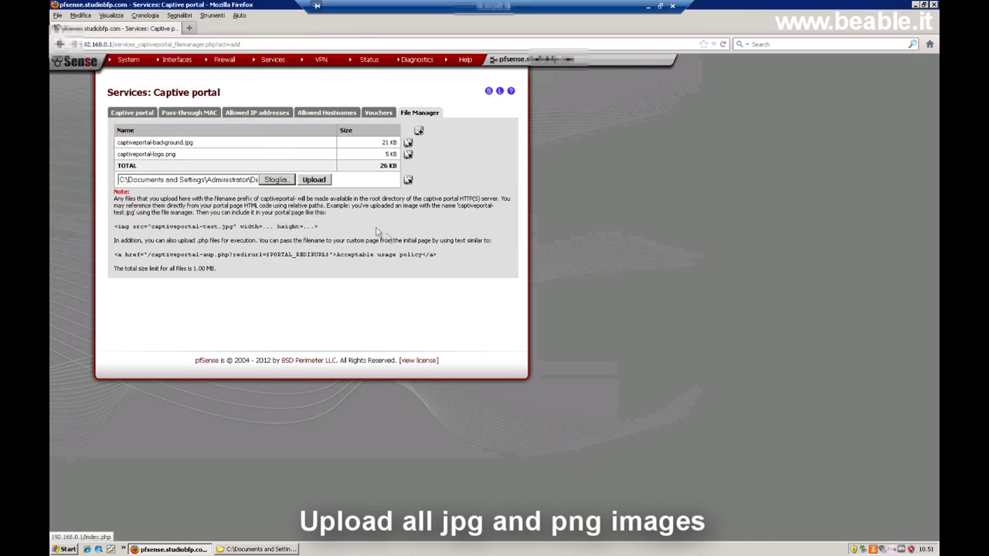
left_click(315, 180)
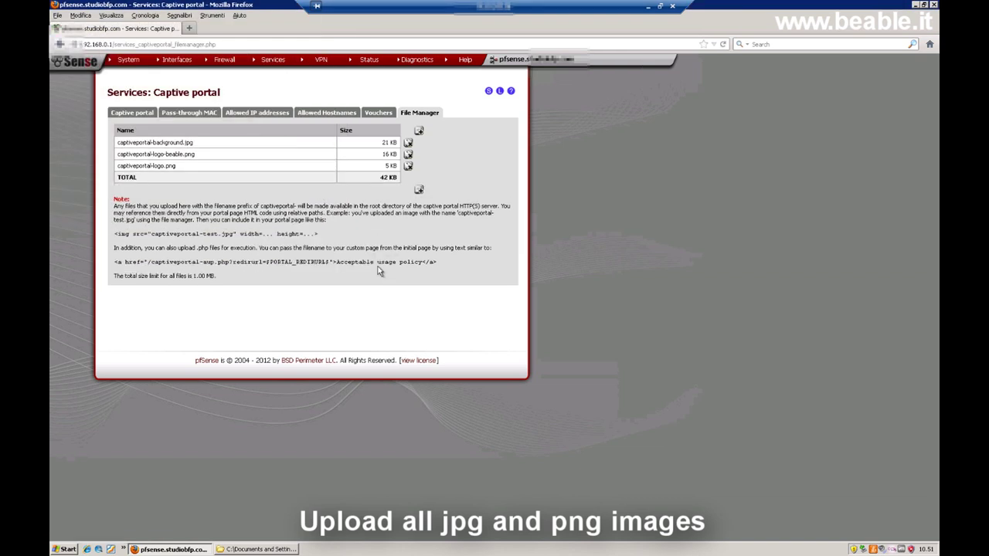
left_click(132, 113)
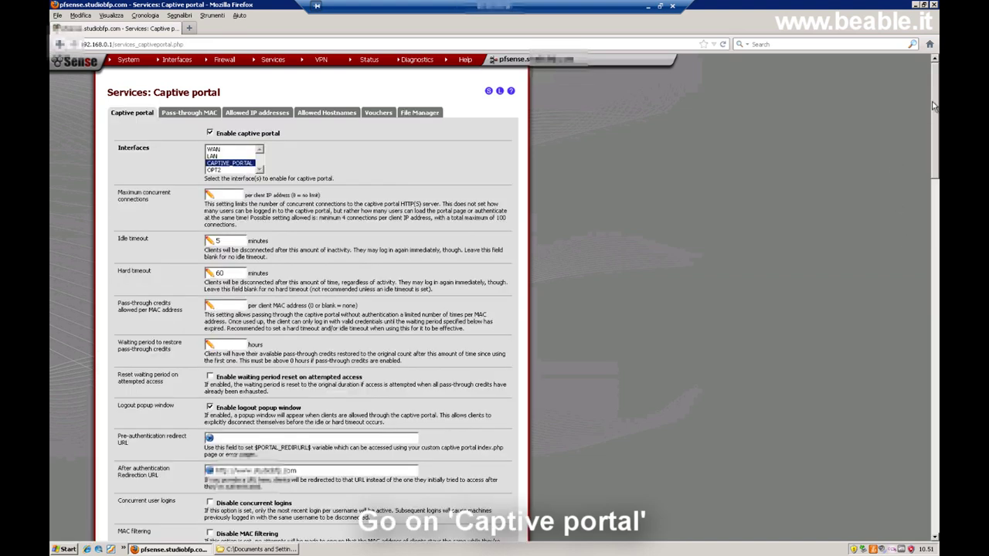
View the live captive portal page at 192.168.0.1:8000 from Portal page contents.
scroll(934, 168, "down", 1)
scroll(927, 417, "down", 15)
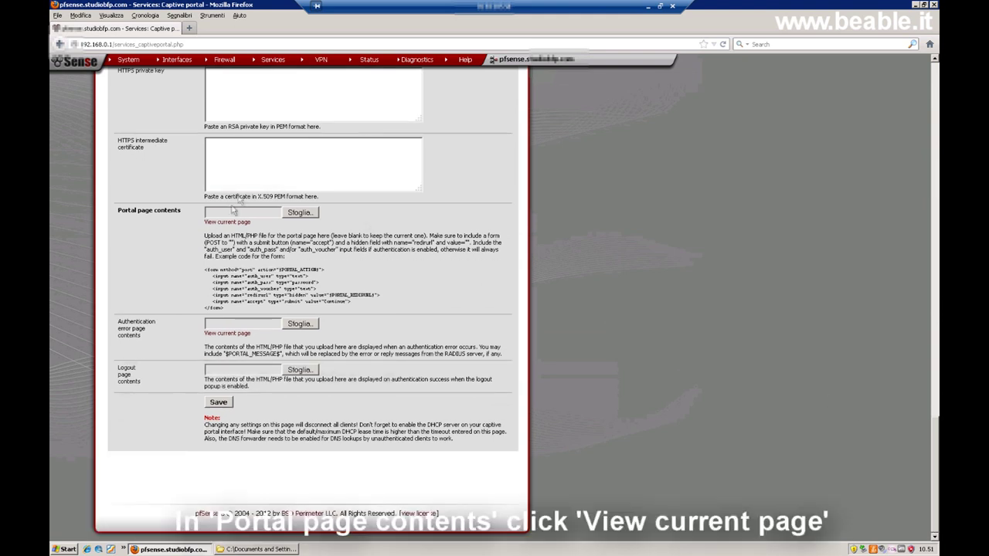
left_click(228, 222)
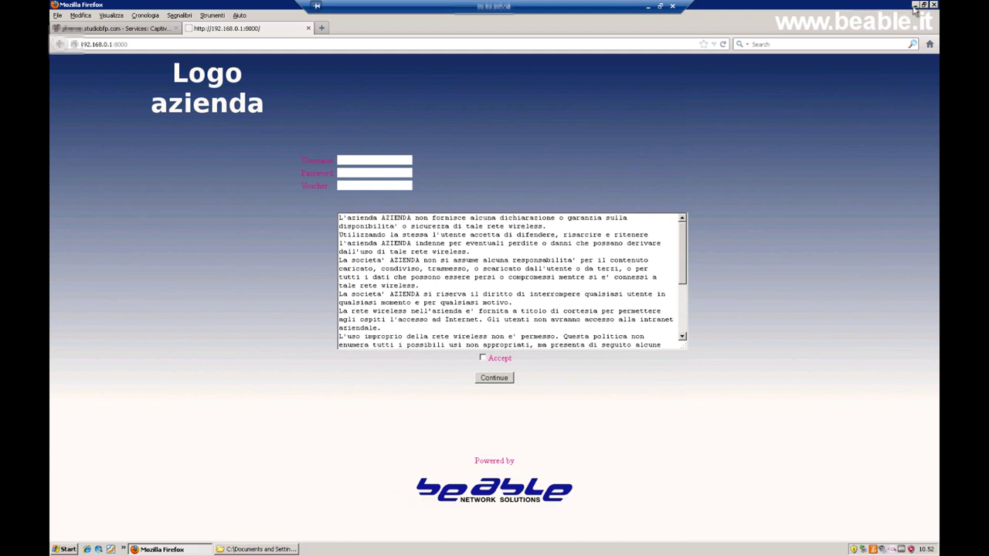
left_click(254, 549)
Open vouchers_roll1.csv from Documenti > Download with OpenOffice.org Calc.
double_click(68, 12)
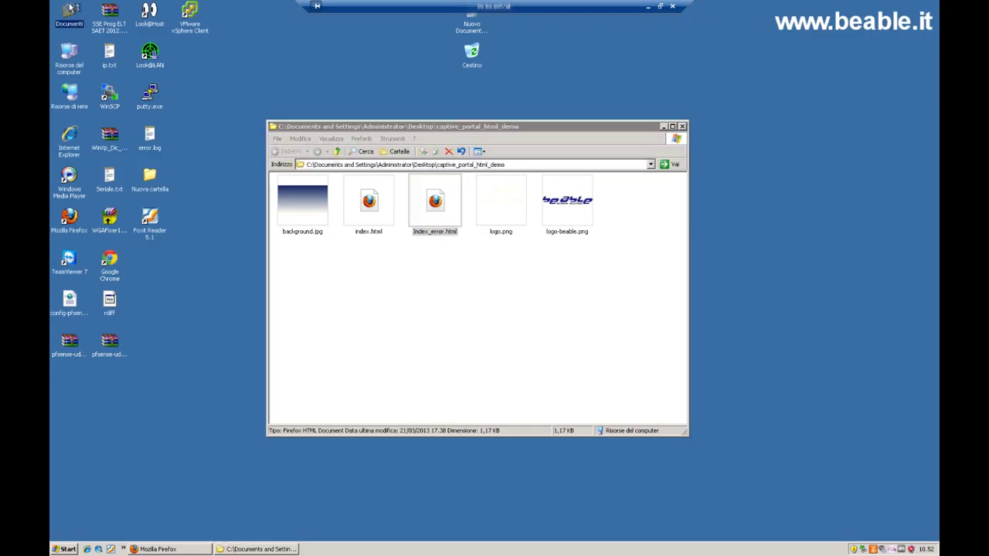
double_click(283, 139)
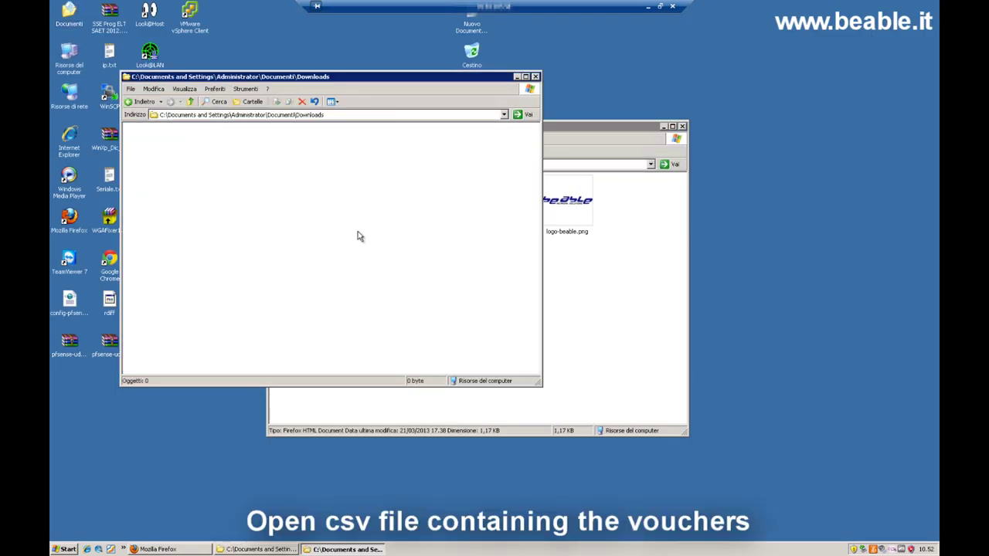
left_click(144, 103)
double_click(143, 142)
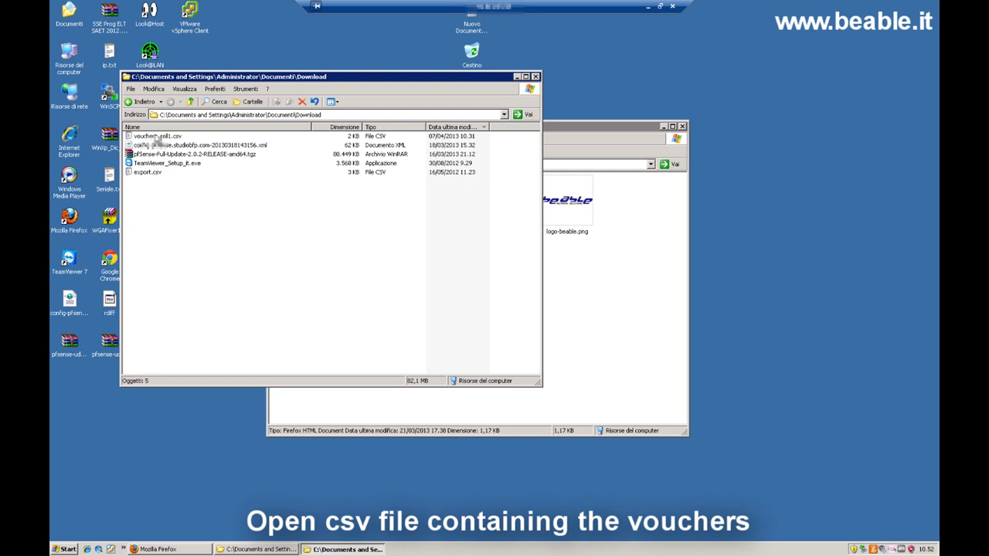
right_click(156, 137)
mouse_move(176, 159)
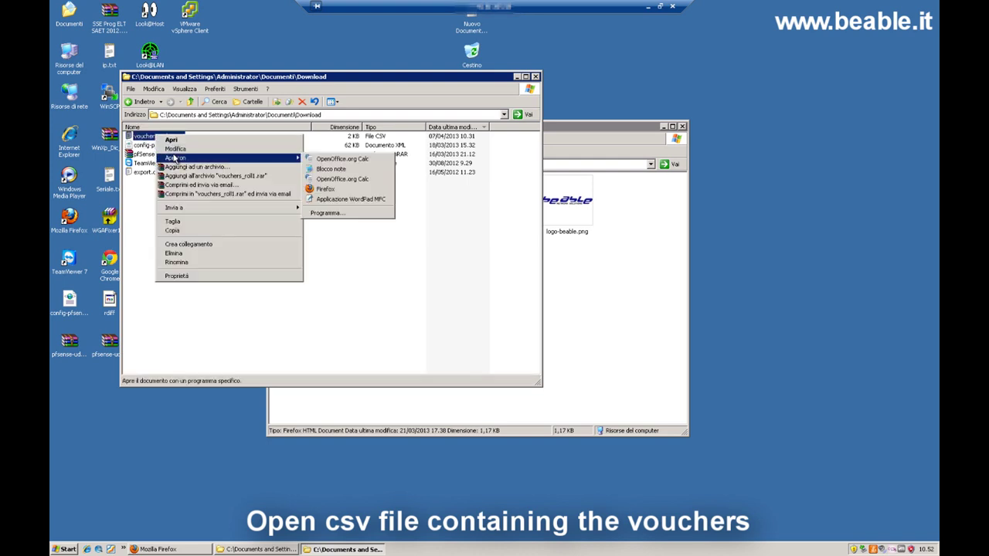
left_click(332, 160)
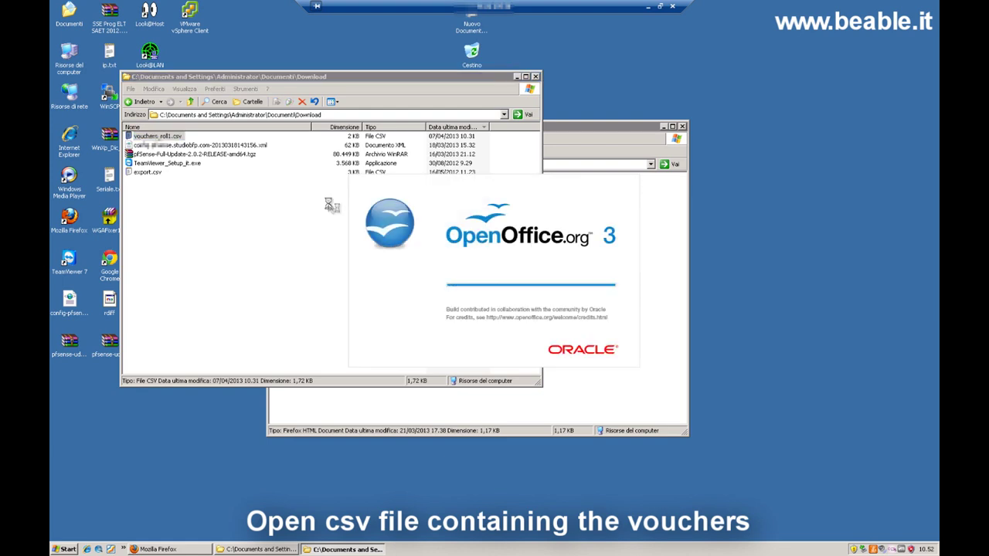
Import the CSV and copy the first voucher code from cell A8.
left_click(626, 155)
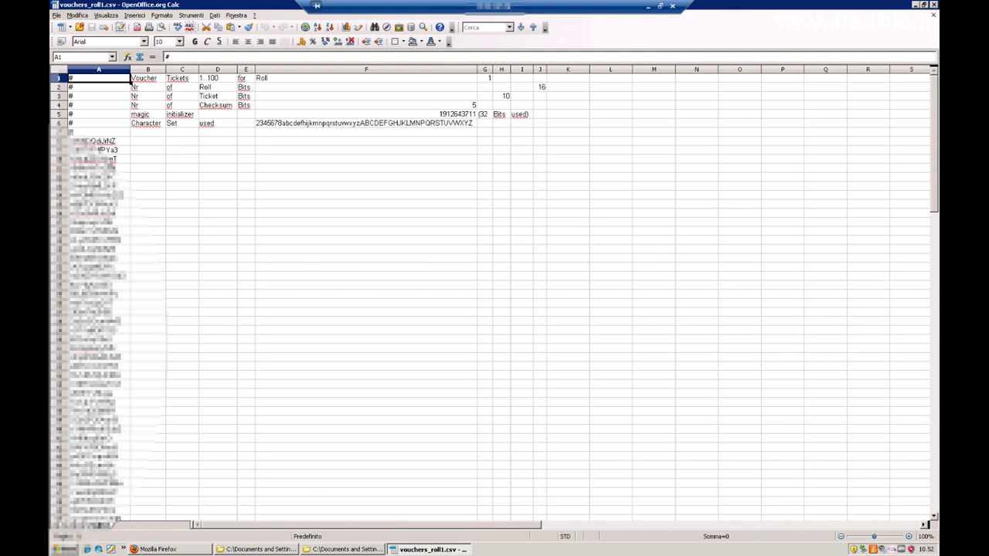
double_click(100, 142)
left_click_drag(117, 141, 70, 141)
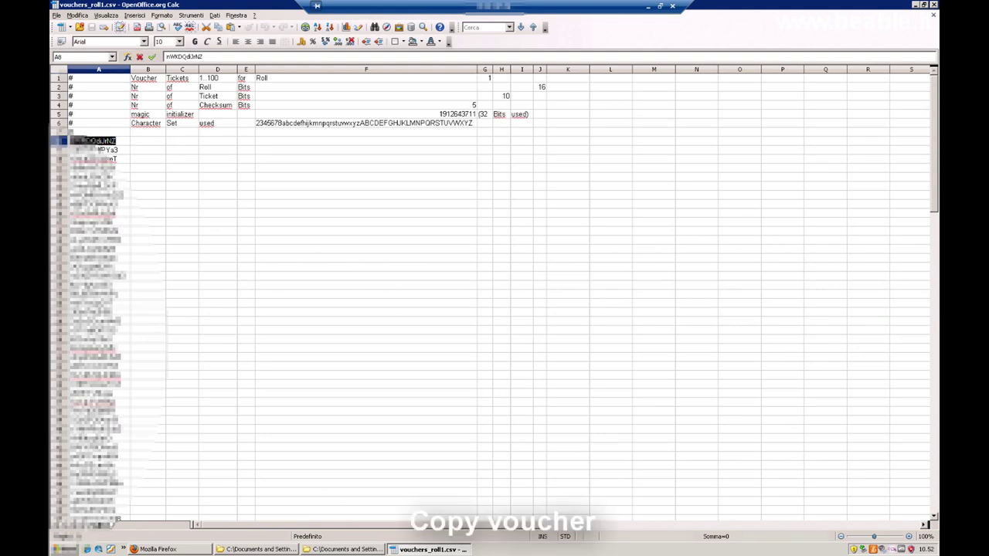
right_click(99, 150)
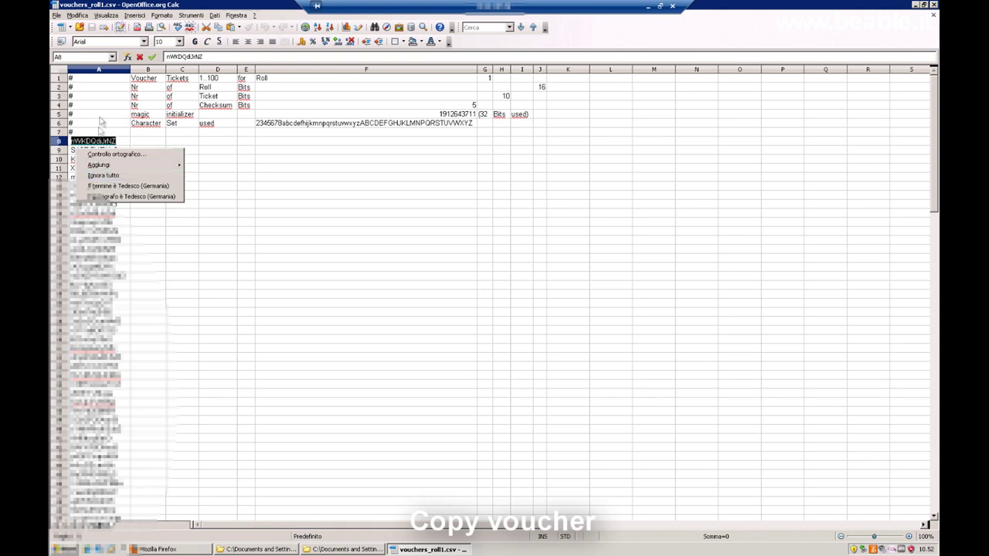
key("Escape")
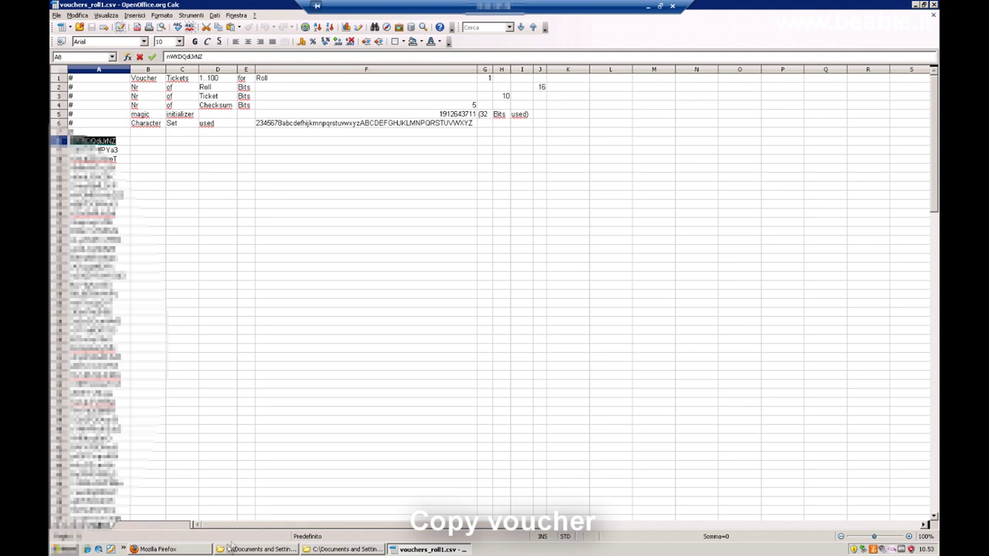
left_click(207, 549)
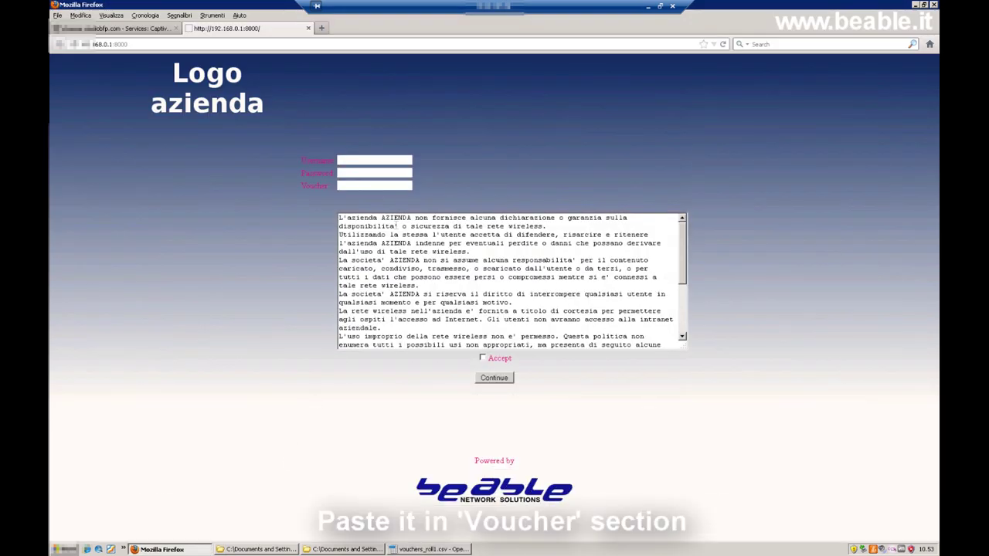
Log in with the pasted voucher after accepting the terms, then close the redirected website tab.
right_click(375, 185)
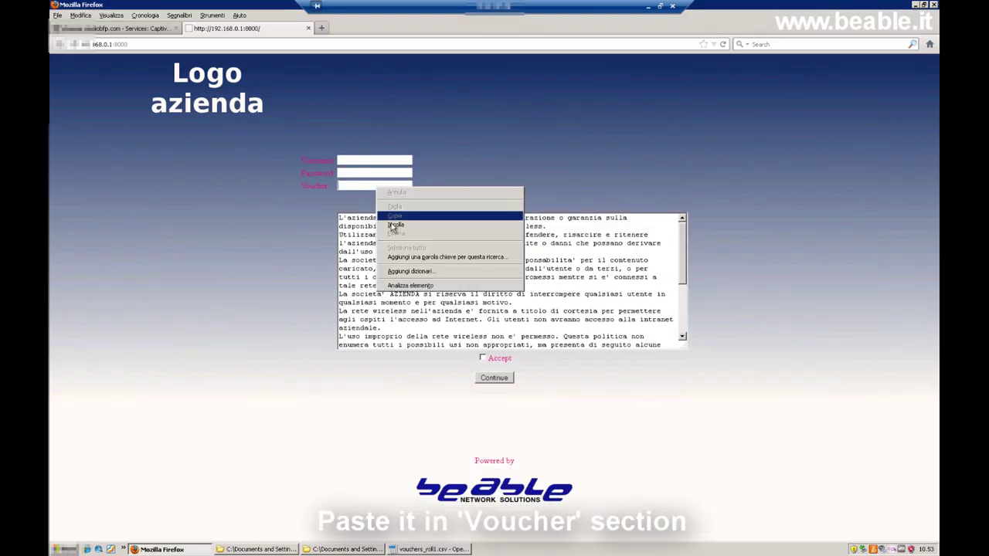
left_click(392, 220)
left_click(483, 358)
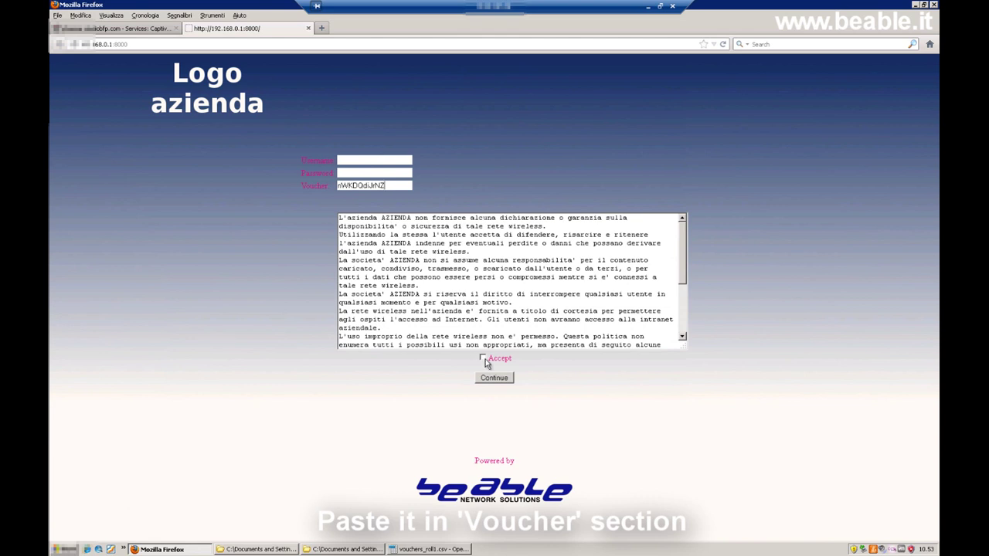
left_click(495, 378)
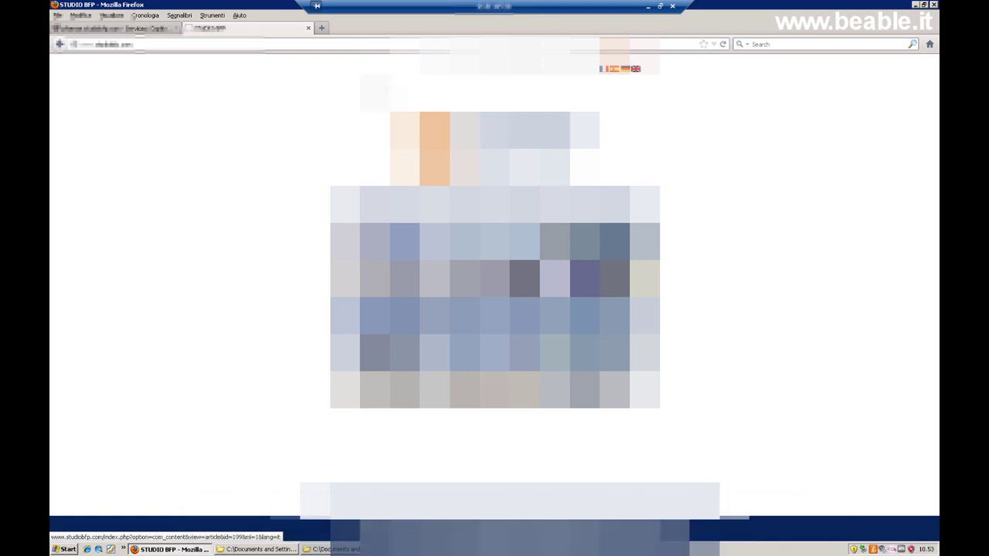
left_click(308, 28)
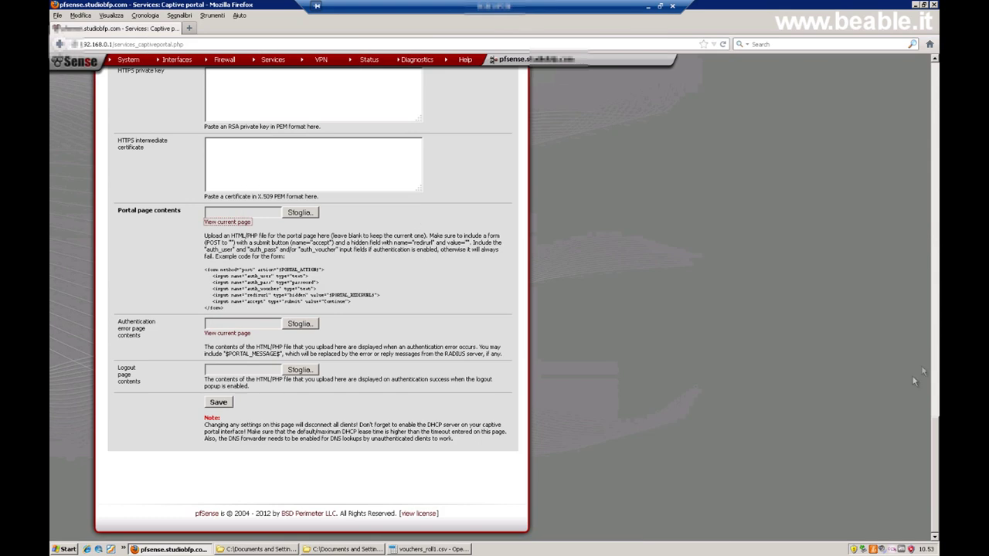
Open the Captive Portal status page and highlight the voucher username of the 192.168.0.251 session.
left_click_drag(931, 431, 931, 56)
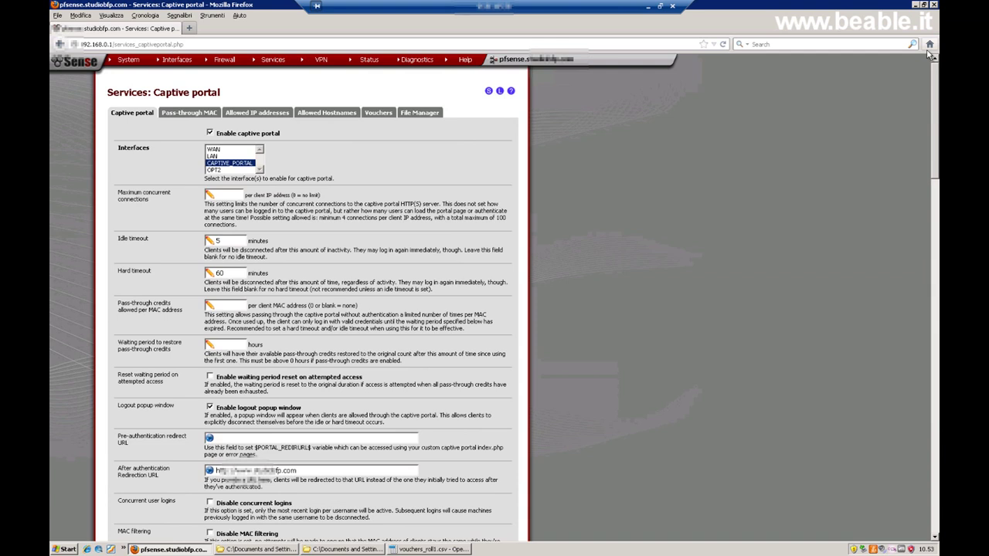
mouse_move(372, 65)
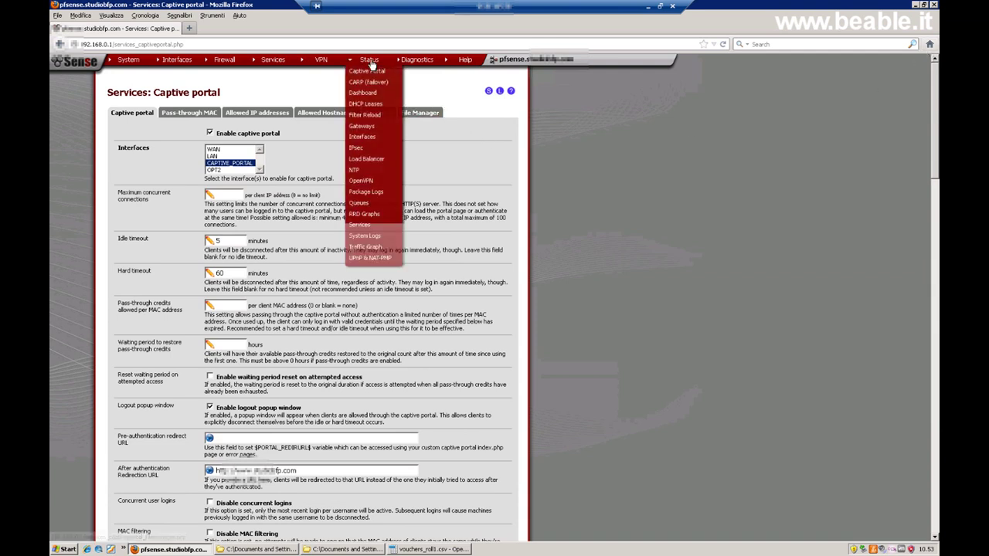
left_click(368, 71)
left_click_drag(340, 149, 300, 152)
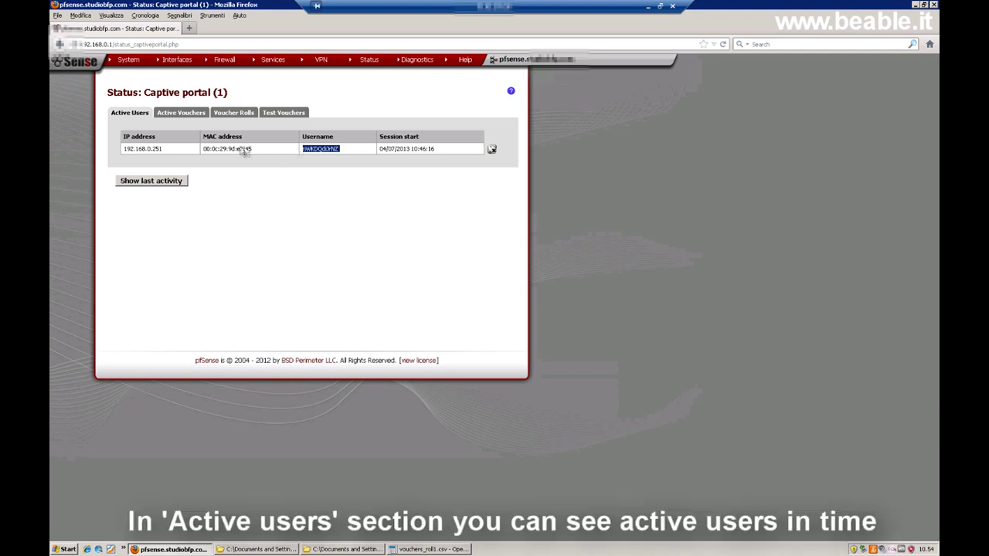
Review the active vouchers, then the roll 1 summary: 100 sixty-minute tickets, 1 used, 99 ready.
left_click(177, 114)
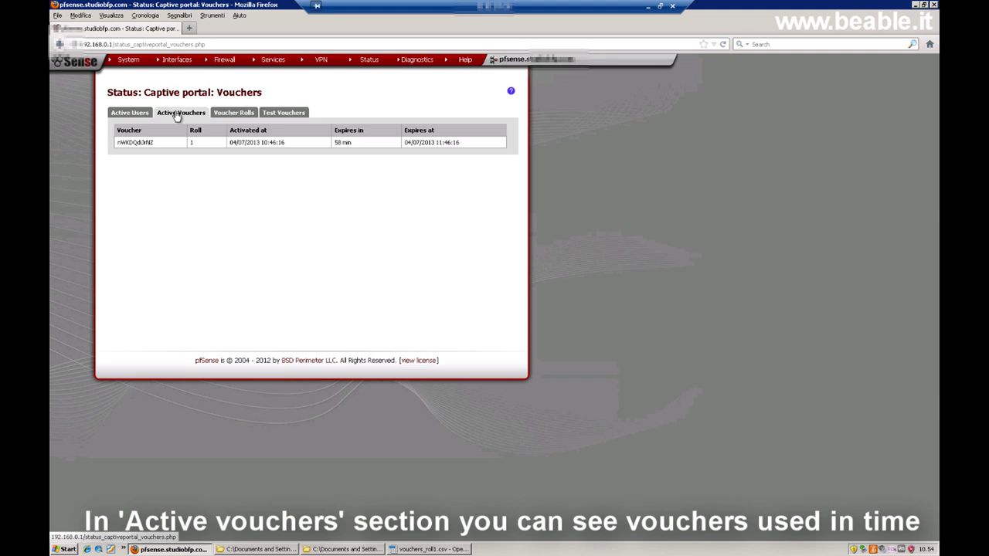
left_click(233, 113)
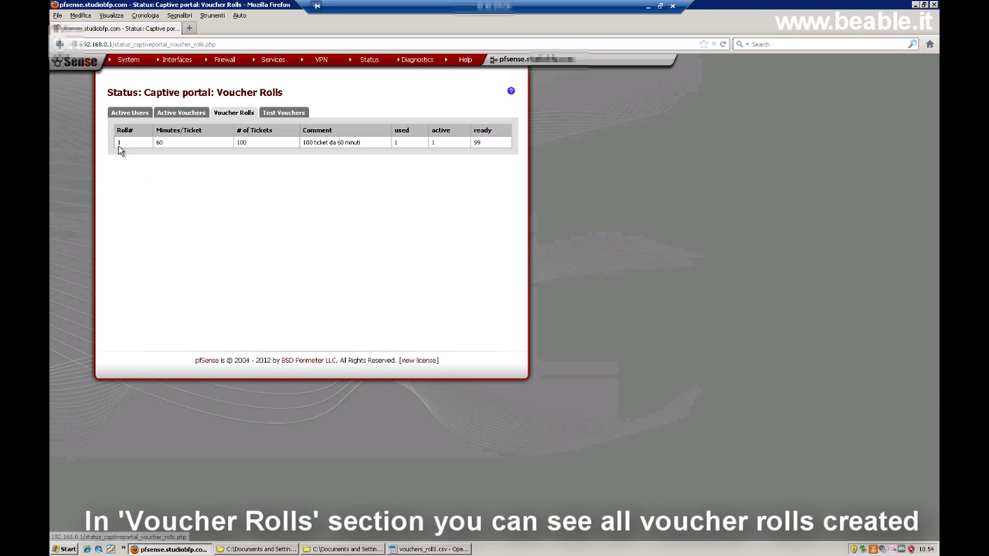
Highlight the 99 ready count, view Active and Test Vouchers, then confirm Active Users shows 0 users.
double_click(471, 142)
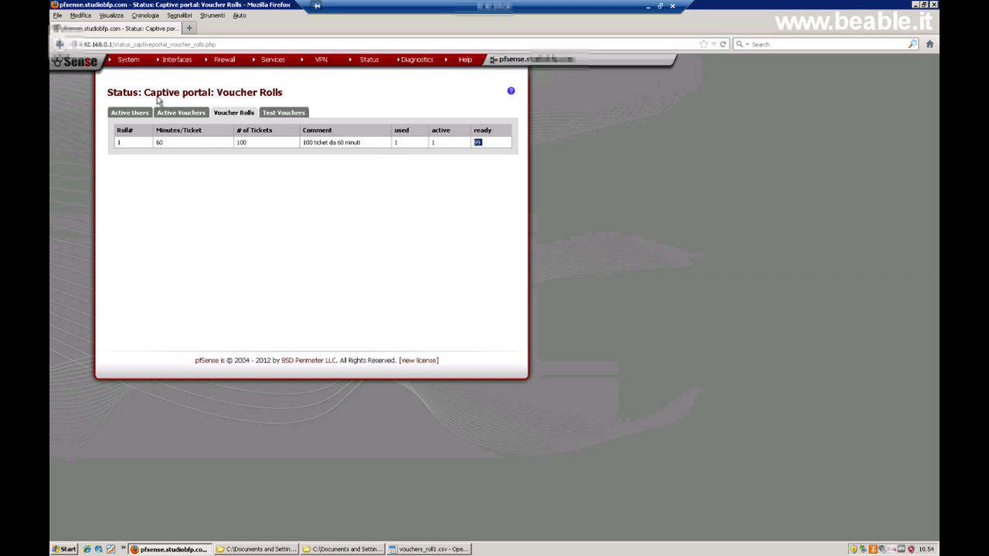
left_click(178, 115)
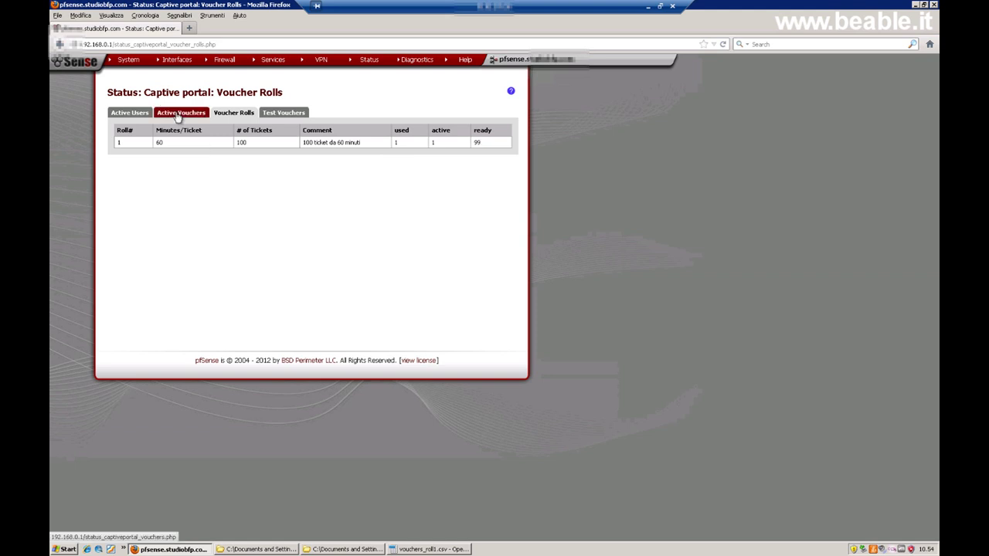
left_click(294, 114)
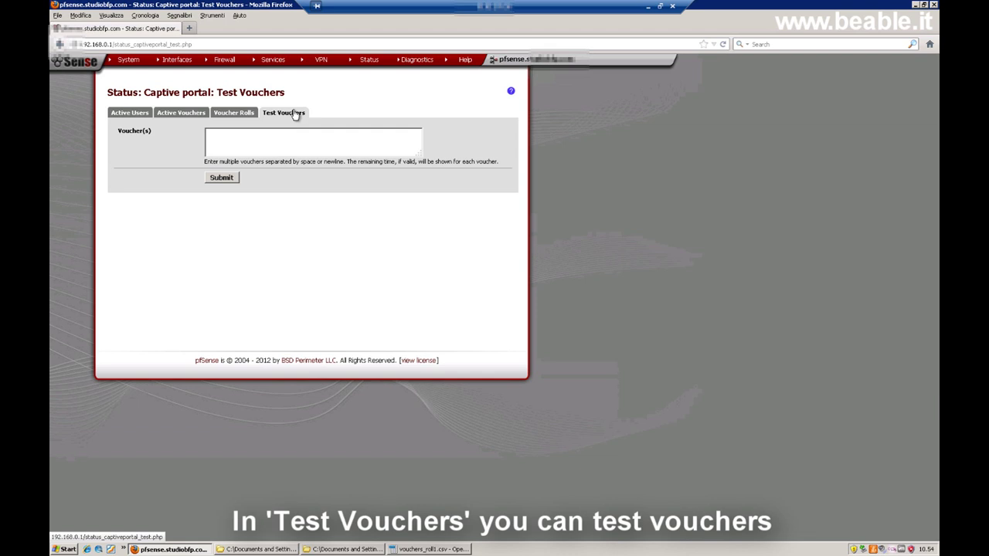
left_click(123, 113)
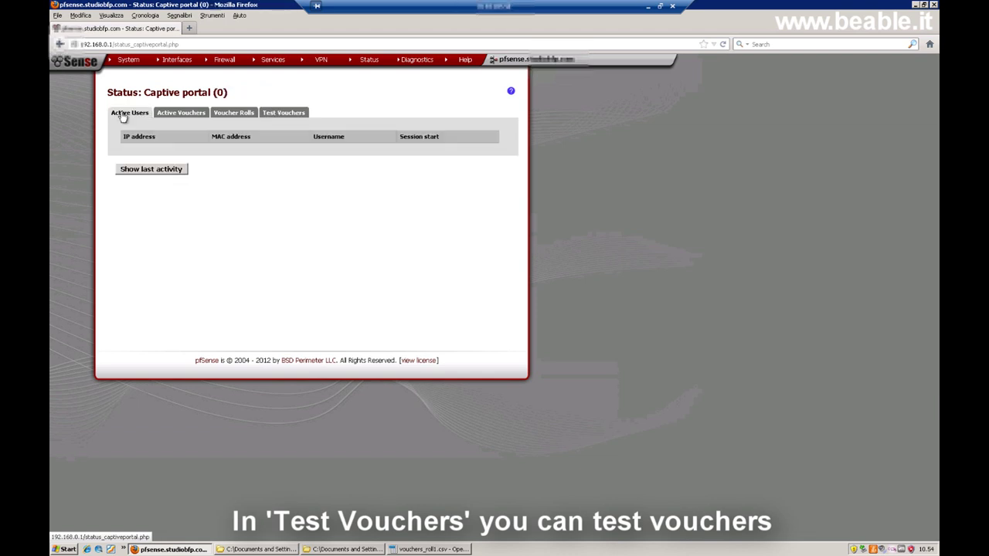